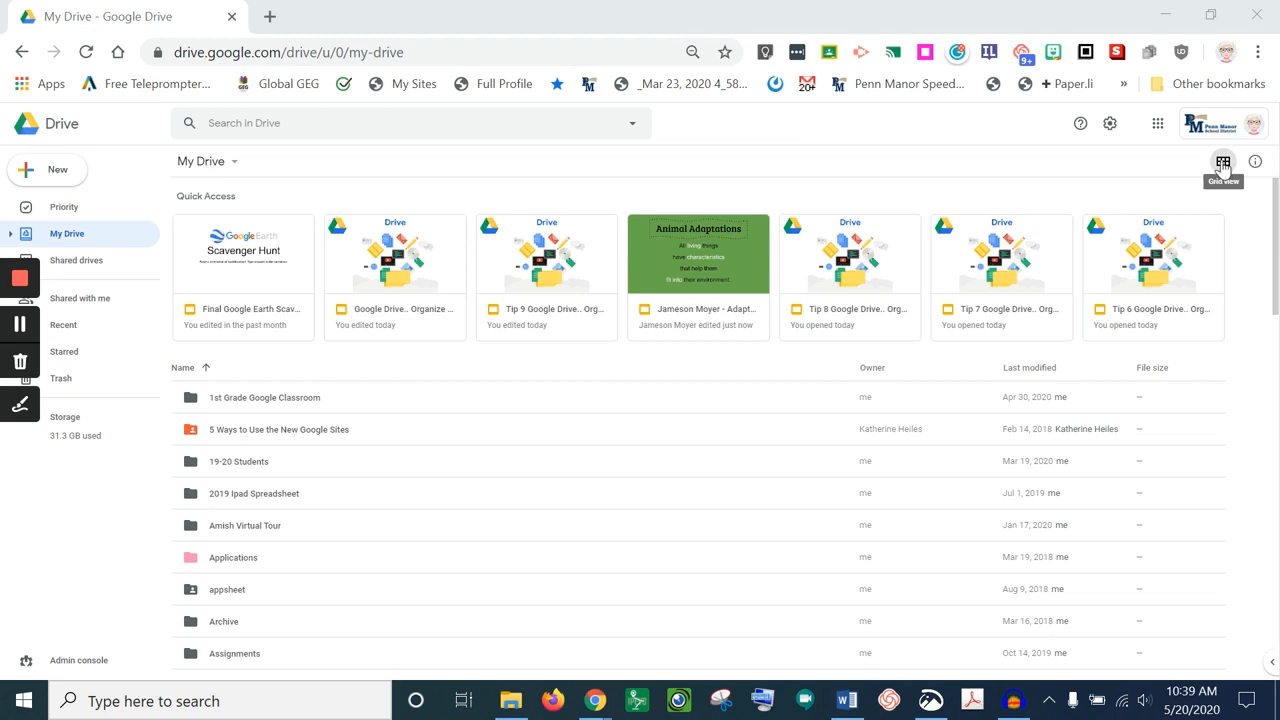
# Switch the My Drive listing from list view to grid view and look through the file thumbnails
pyautogui.click(1222, 163)
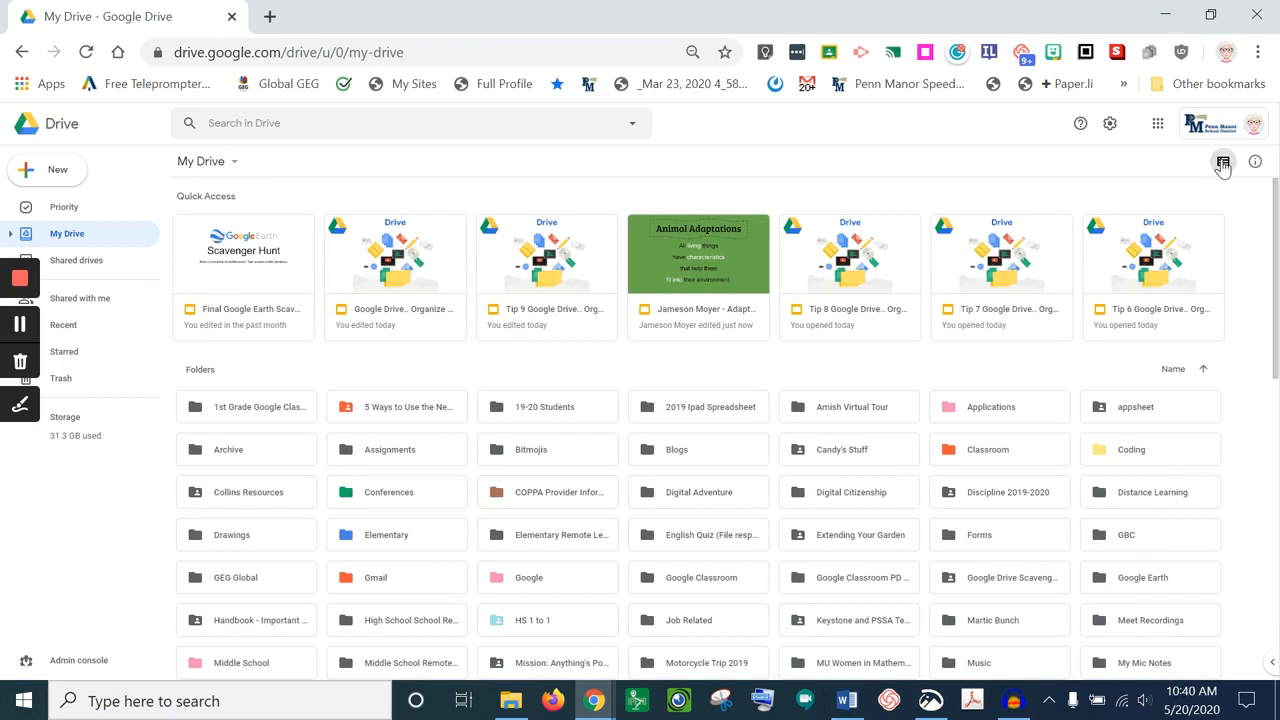
pyautogui.moveTo(1276, 275); pyautogui.dragTo(1270, 532)
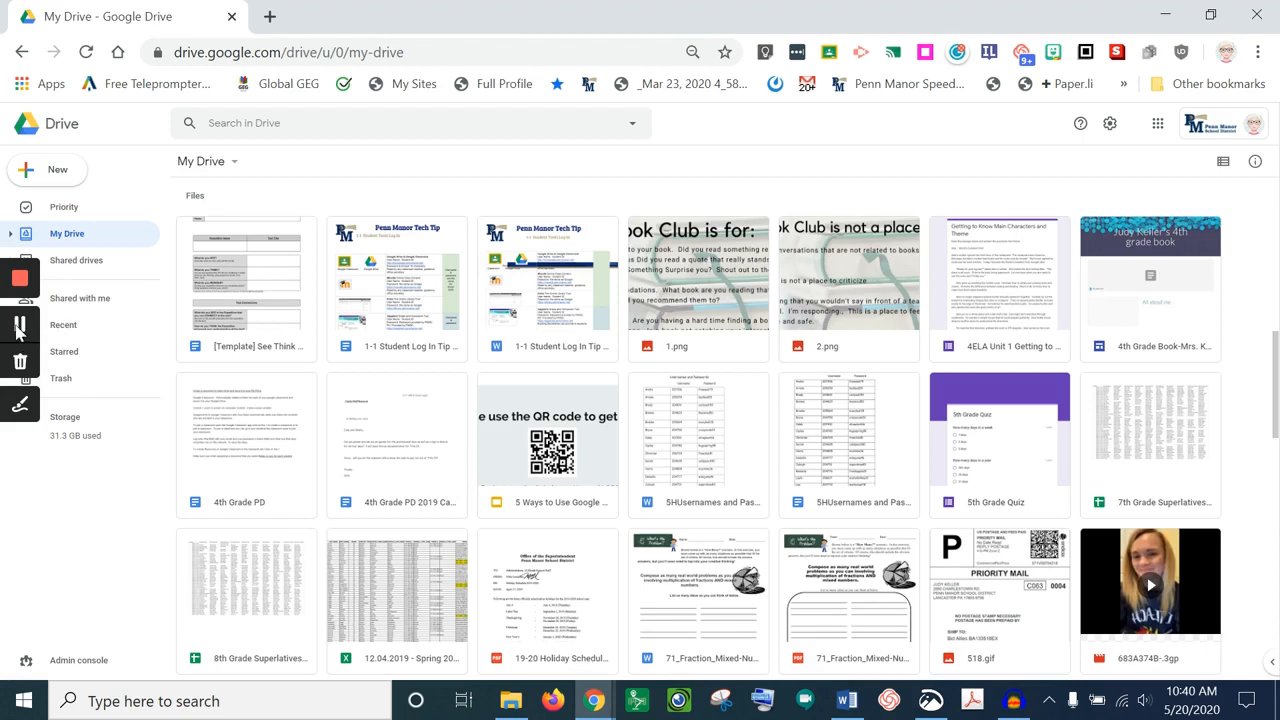
# View the starred items and the recently used files in Drive
pyautogui.click(98, 354)
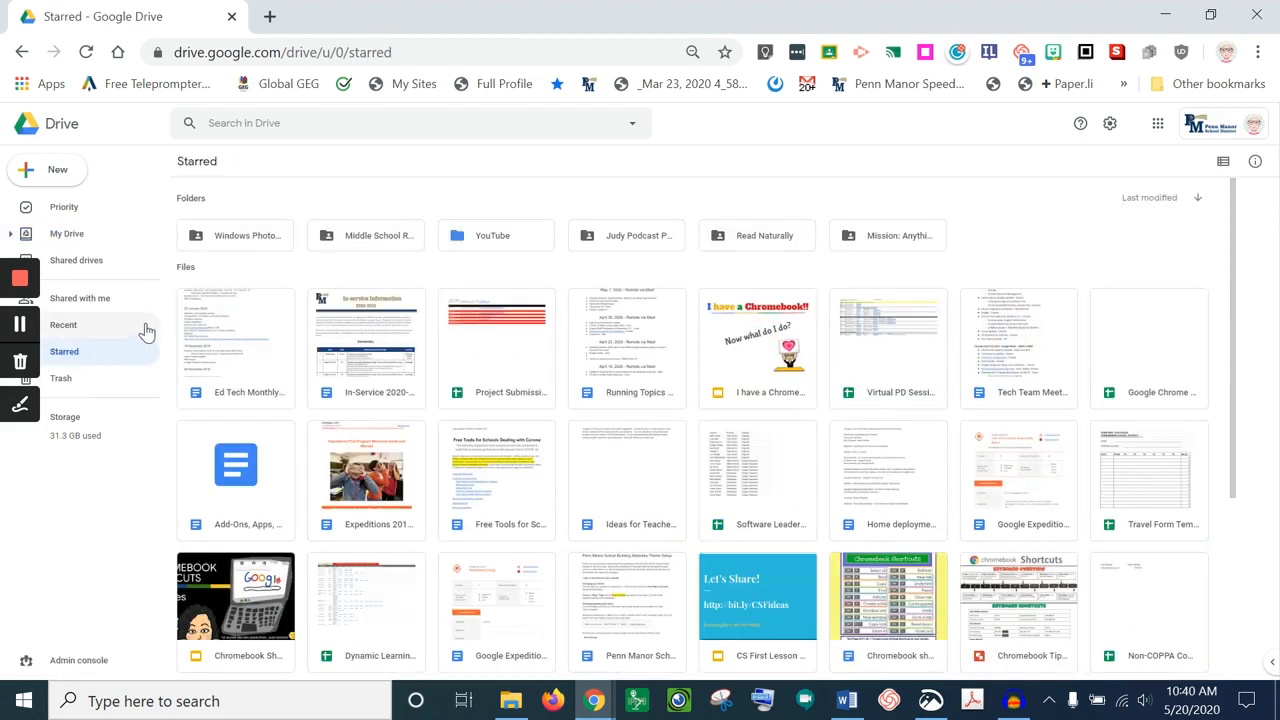
pyautogui.click(75, 330)
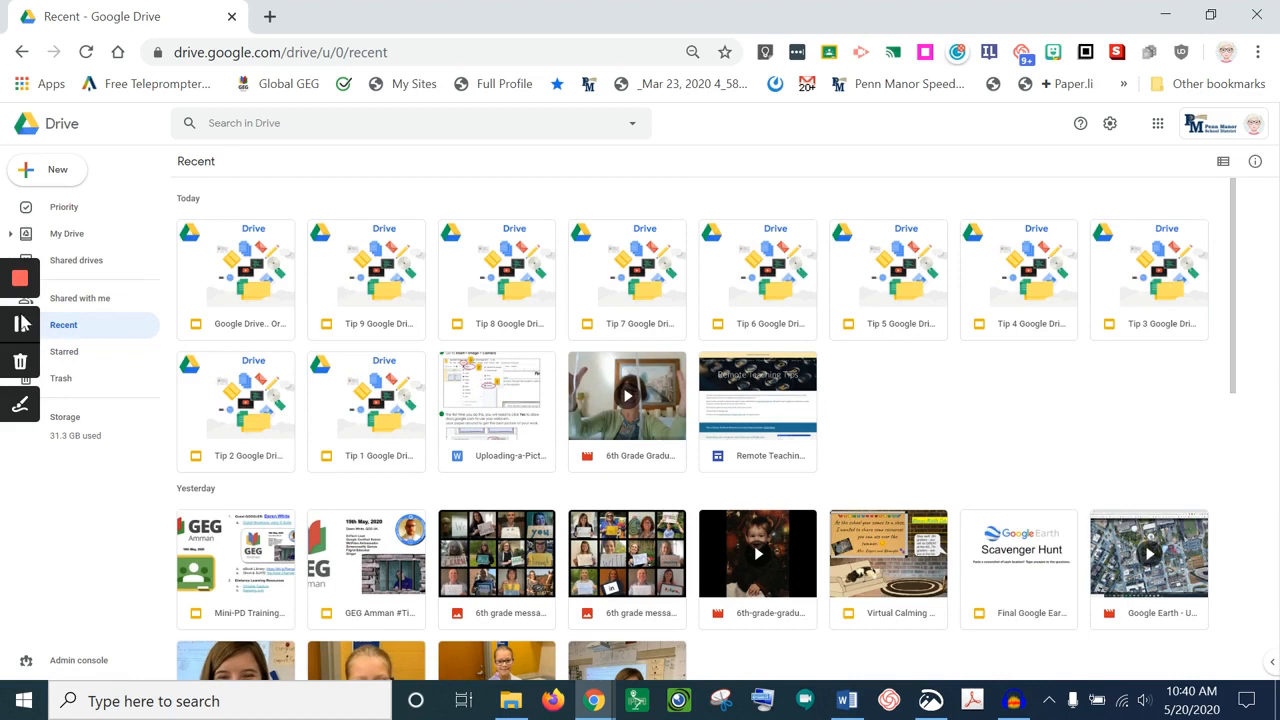
pyautogui.click(20, 324)
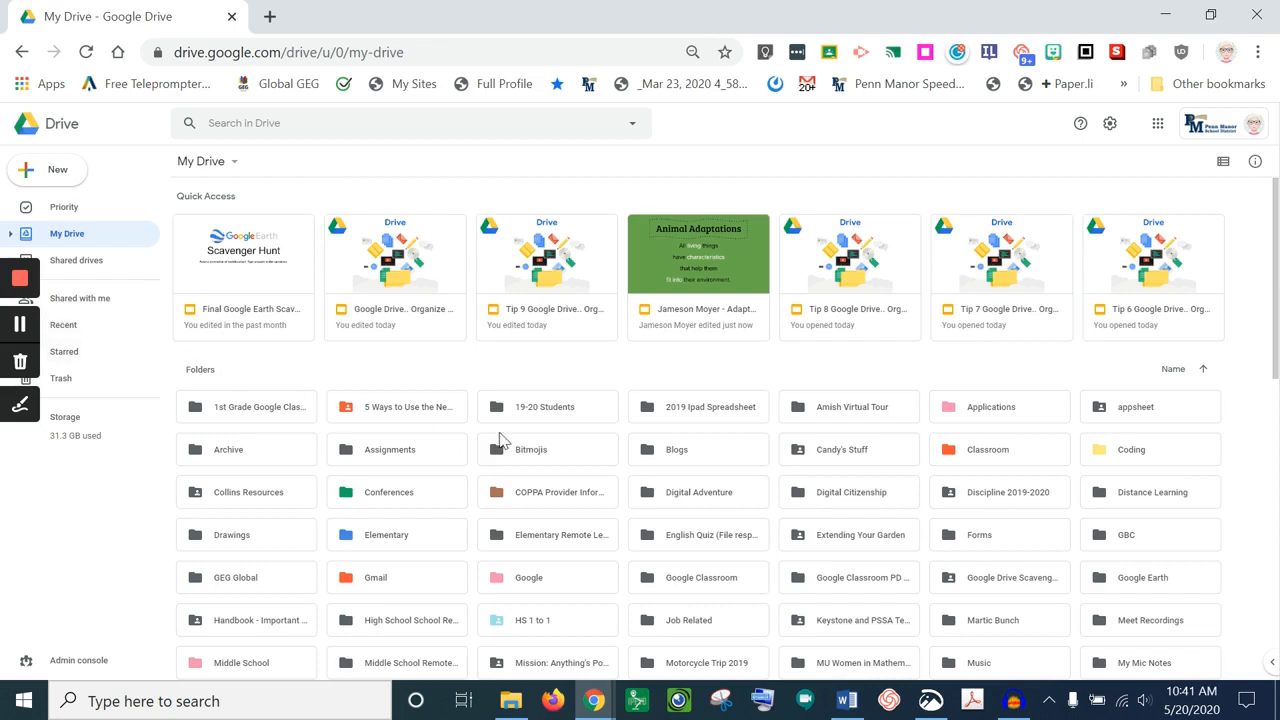
# Change the color of the Amish Virtual Tour folder in My Drive to light green
pyautogui.rightClick(806, 416)
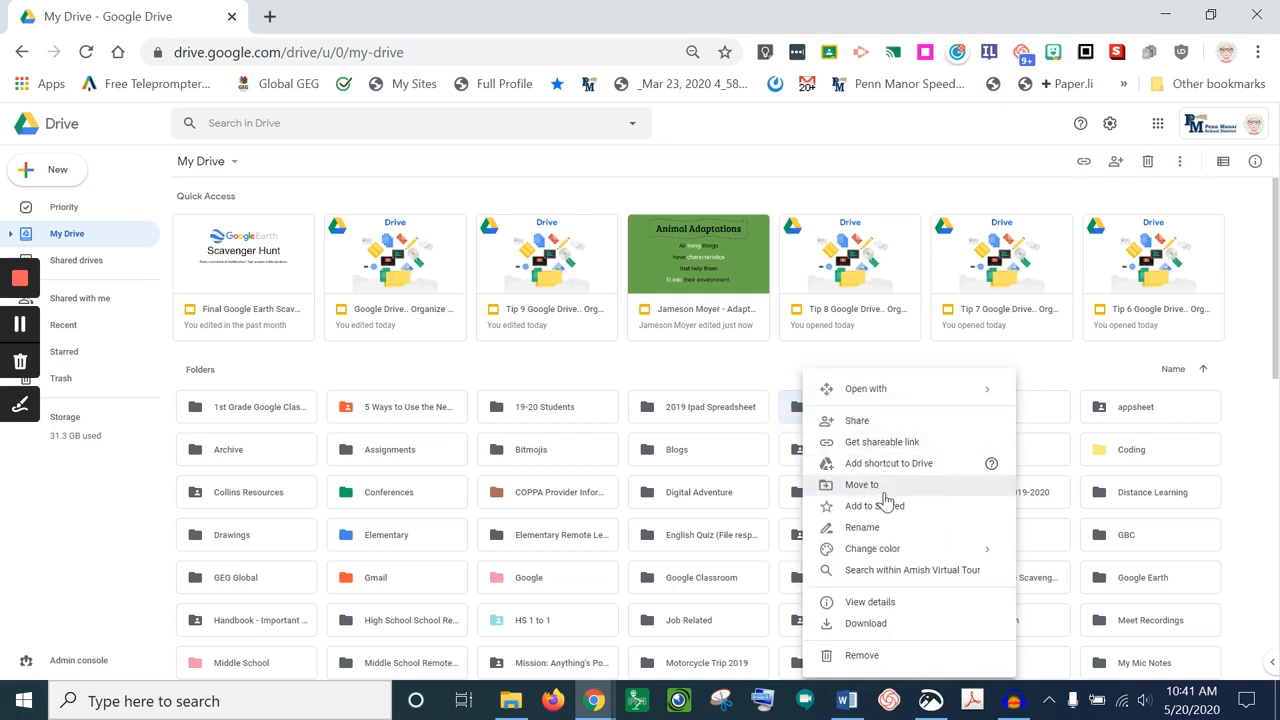
pyautogui.moveTo(887, 551)
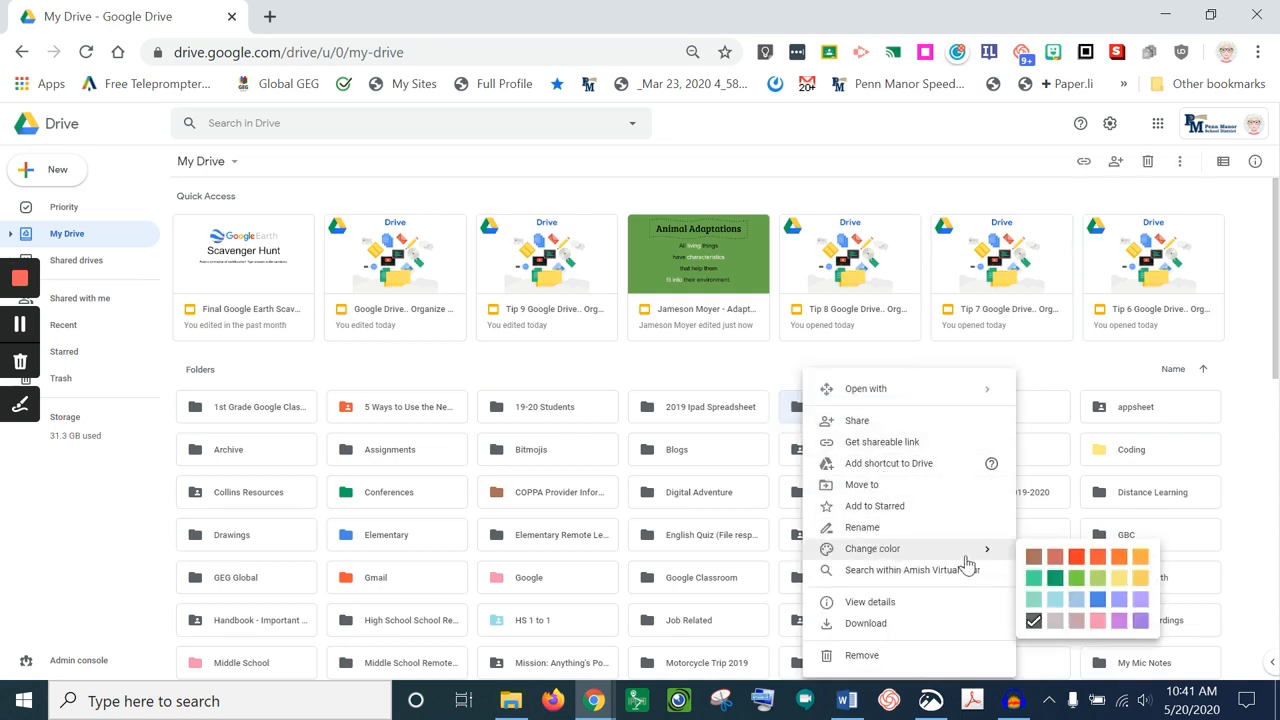
pyautogui.click(1099, 577)
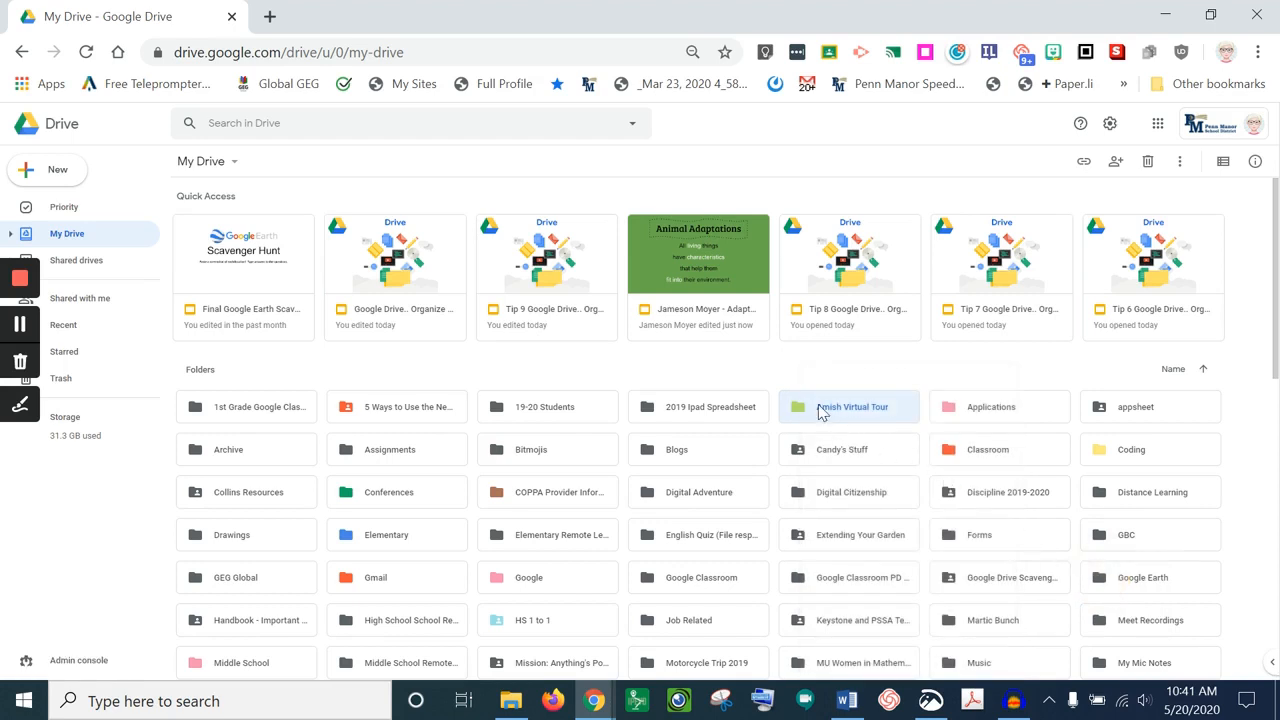
# Add the Amish Virtual Tour folder to Starred and check it among the starred items
pyautogui.rightClick(815, 410)
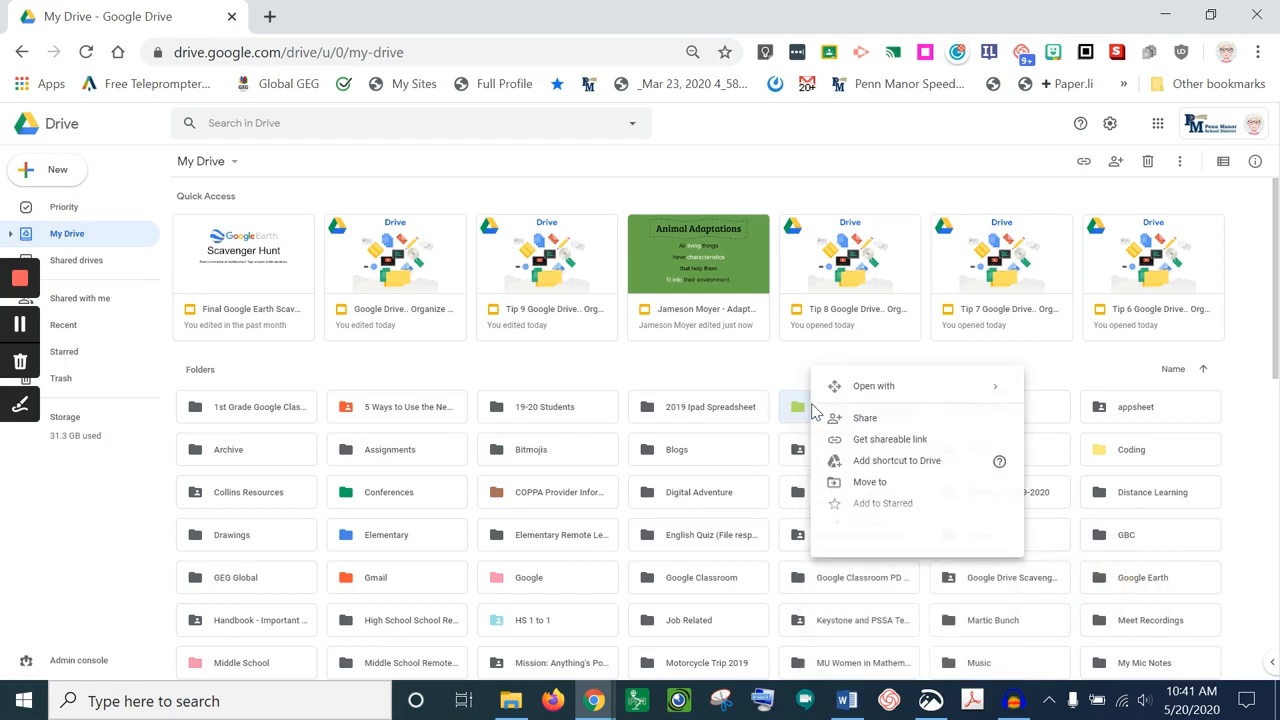
pyautogui.click(852, 510)
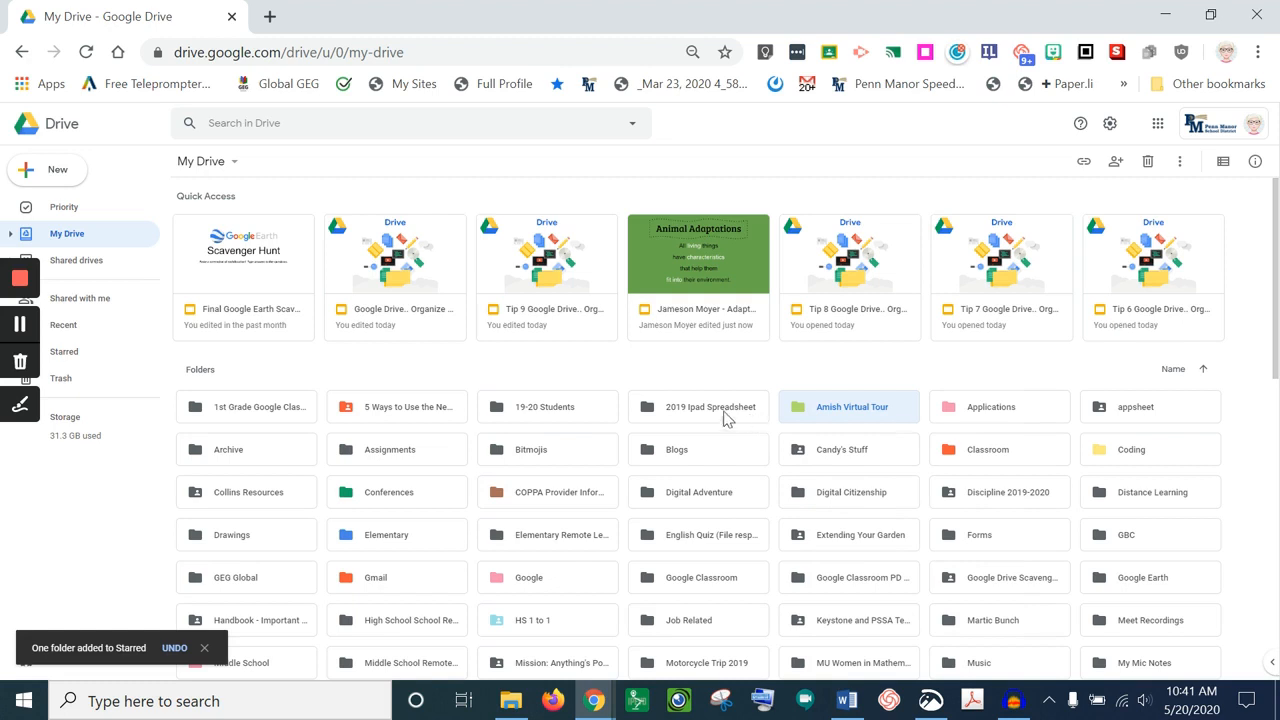
pyautogui.click(70, 358)
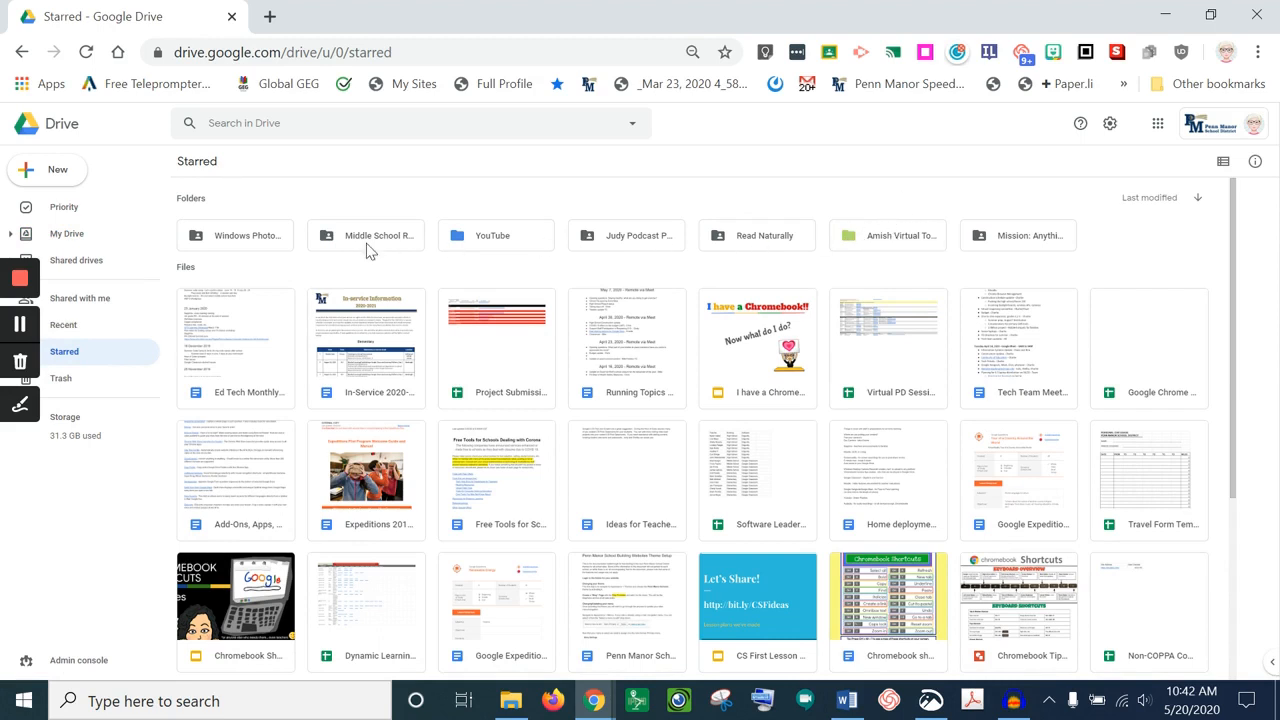
pyautogui.click(17, 325)
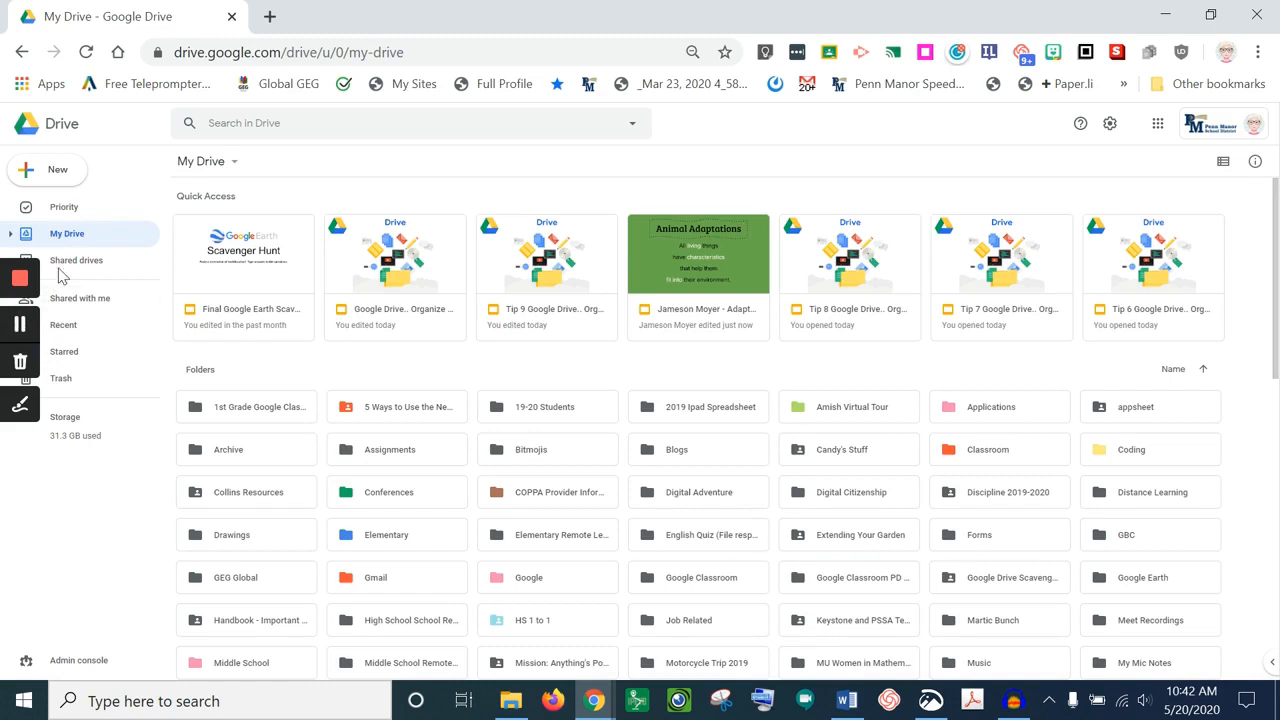
# Create a new folder named "Test folder" in My Drive
pyautogui.click(45, 172)
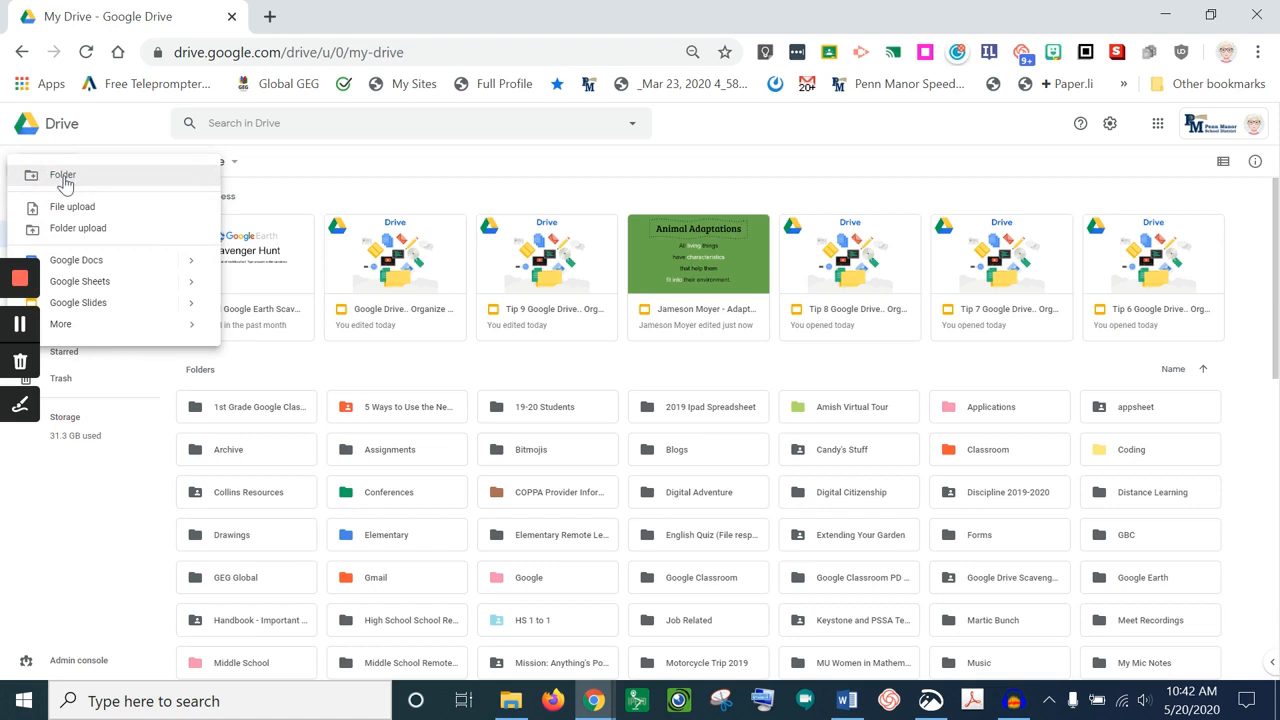
pyautogui.click(75, 177)
pyautogui.click(75, 187)
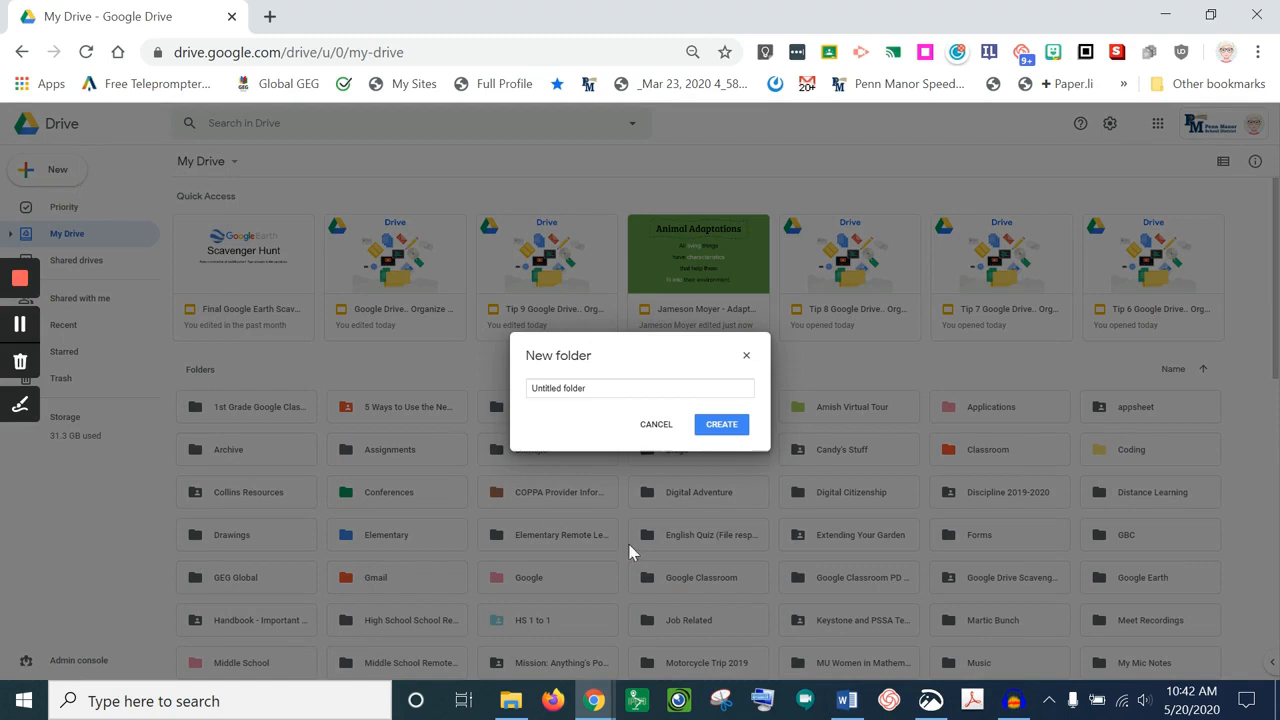
pyautogui.click(568, 386)
pyautogui.click(530, 386)
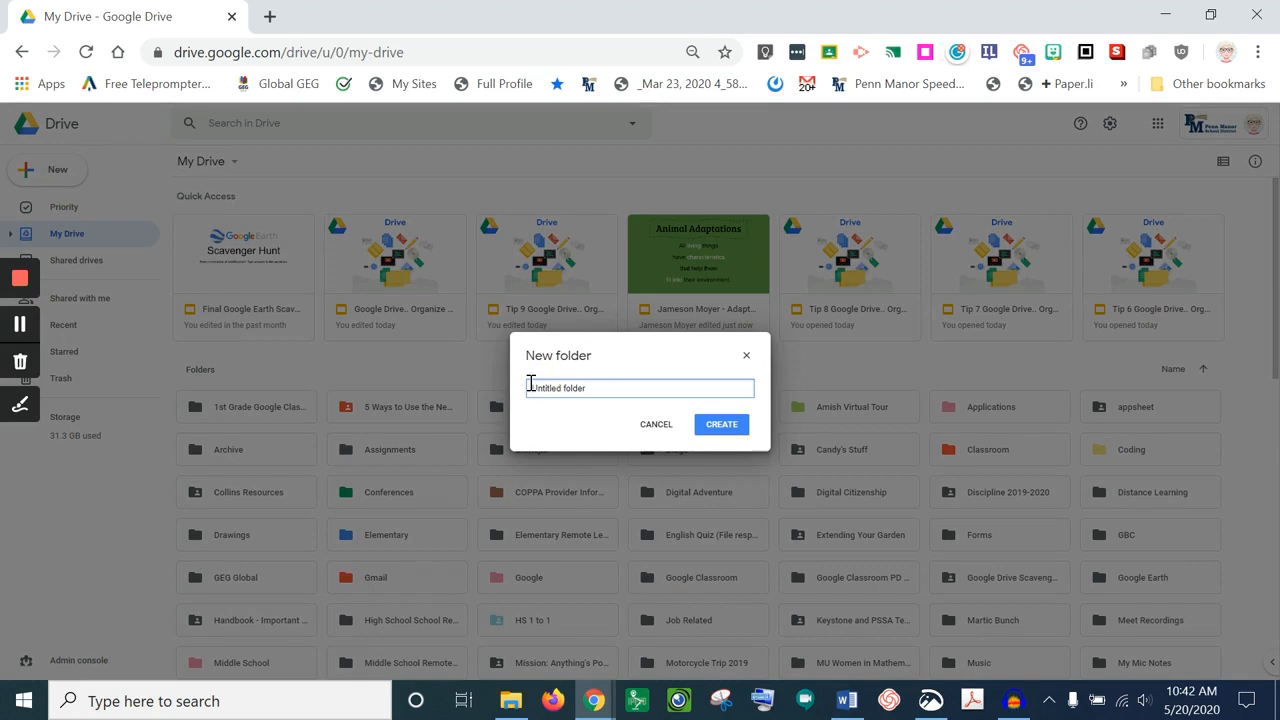
pyautogui.write('Tes')
pyautogui.press('Delete')
pyautogui.press('Delete')
pyautogui.press('Delete')
pyautogui.press('Delete')
pyautogui.press('Delete')
pyautogui.click(711, 428)
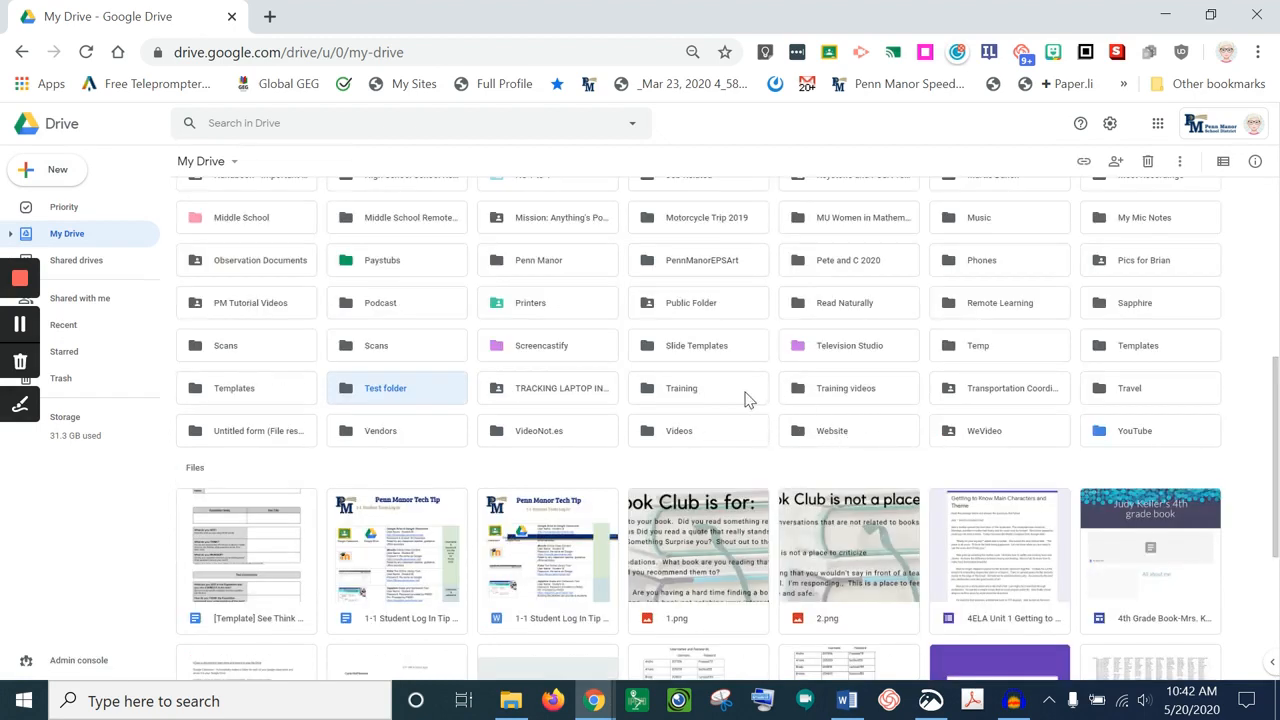
# Open Test folder and create a blank Google Docs document inside it
pyautogui.doubleClick(402, 389)
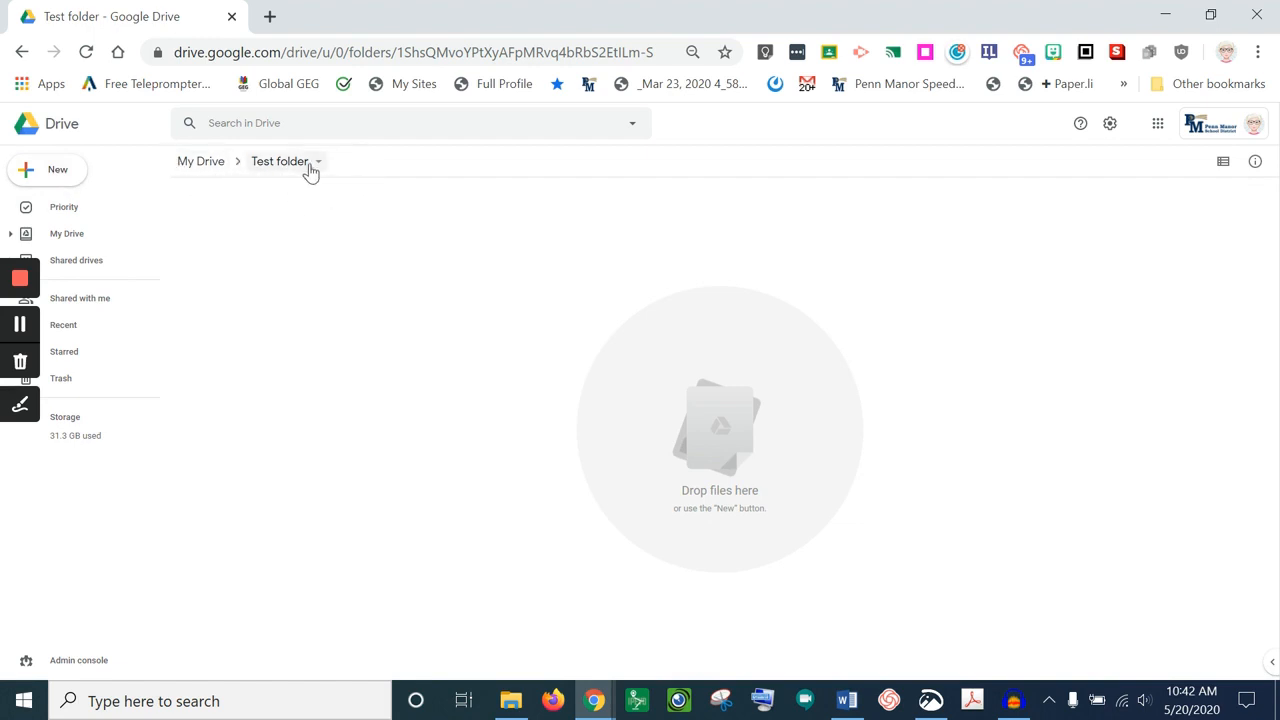
pyautogui.click(60, 186)
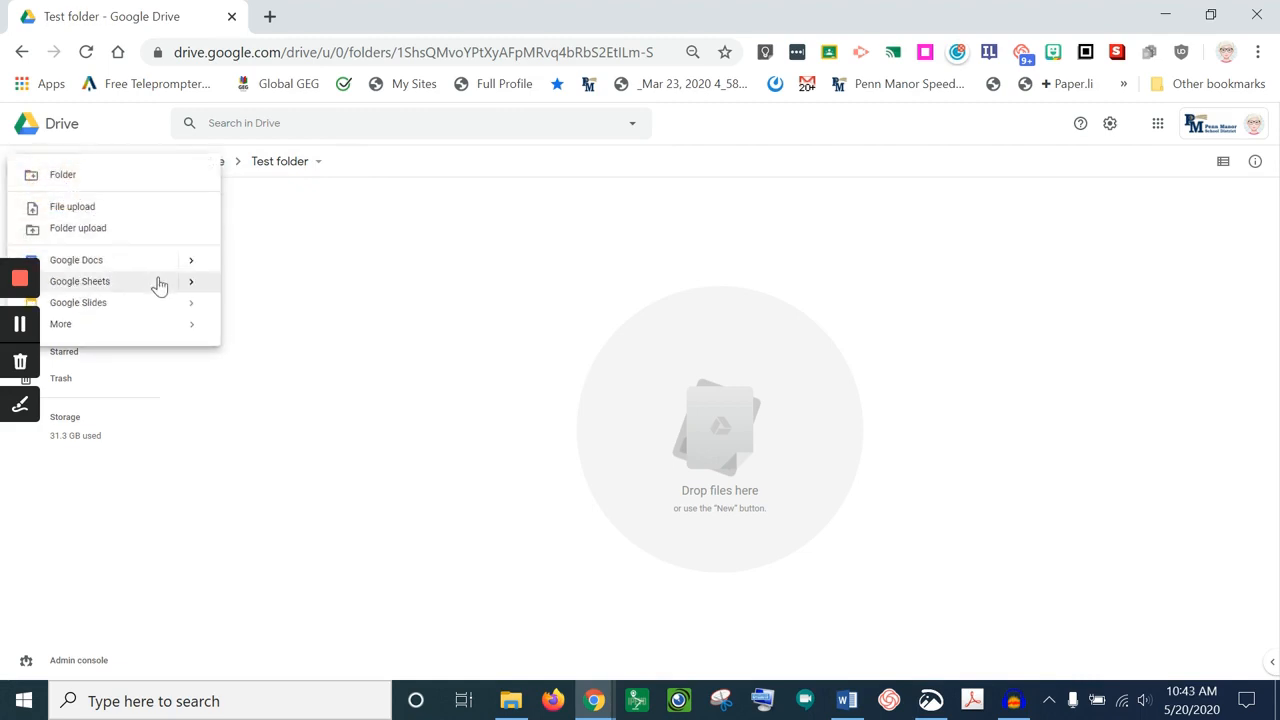
pyautogui.click(190, 259)
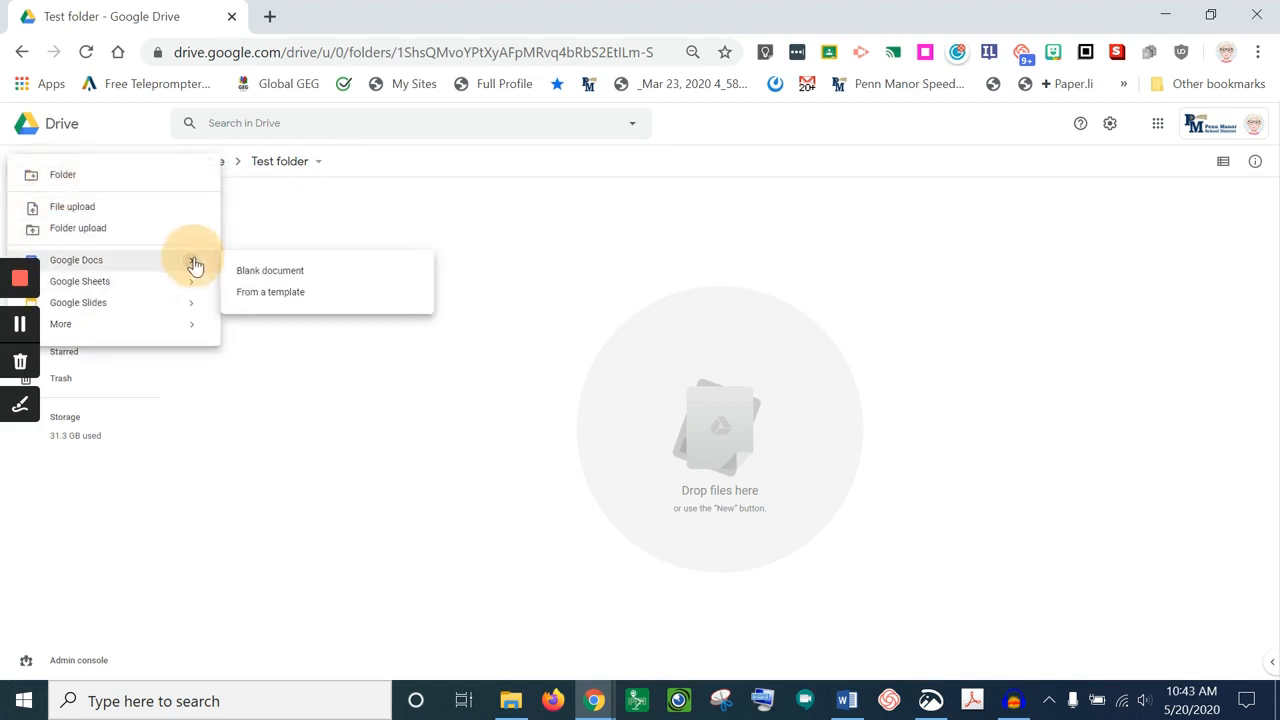
pyautogui.click(266, 272)
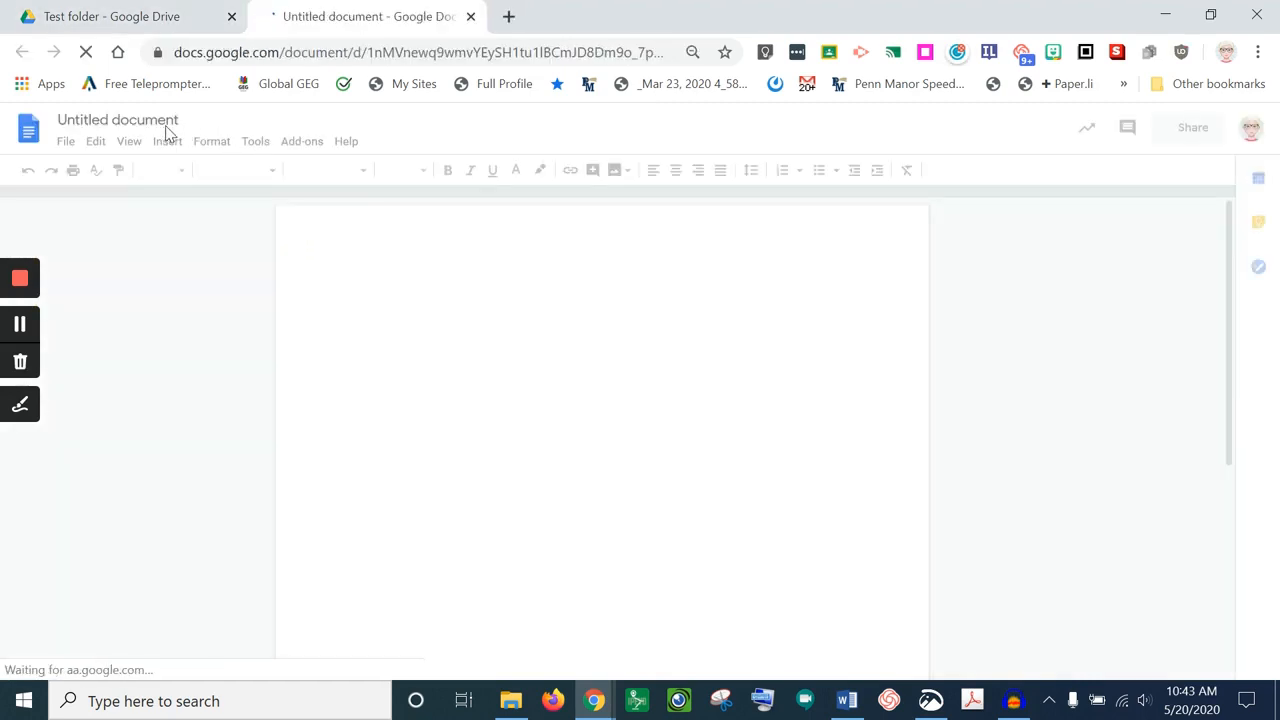
# Rename the new document "Test Document" and return to Test folder in Google Drive
pyautogui.click(175, 121)
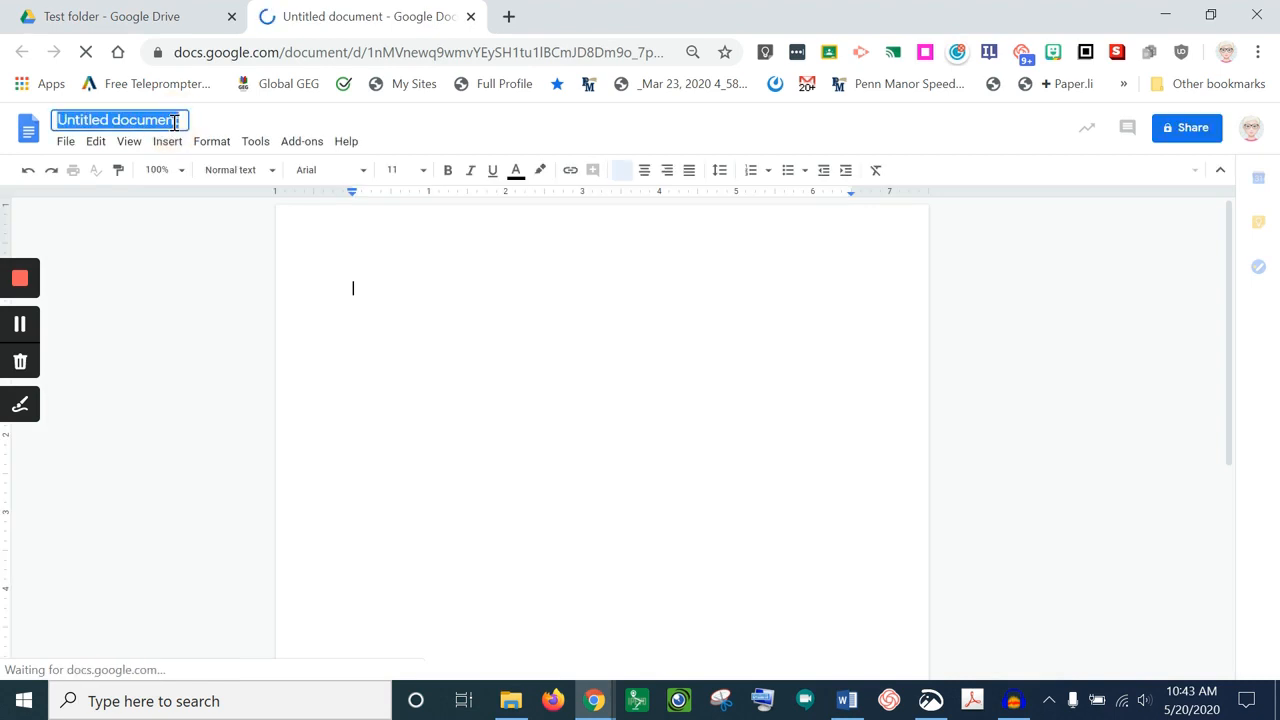
pyautogui.write('Test')
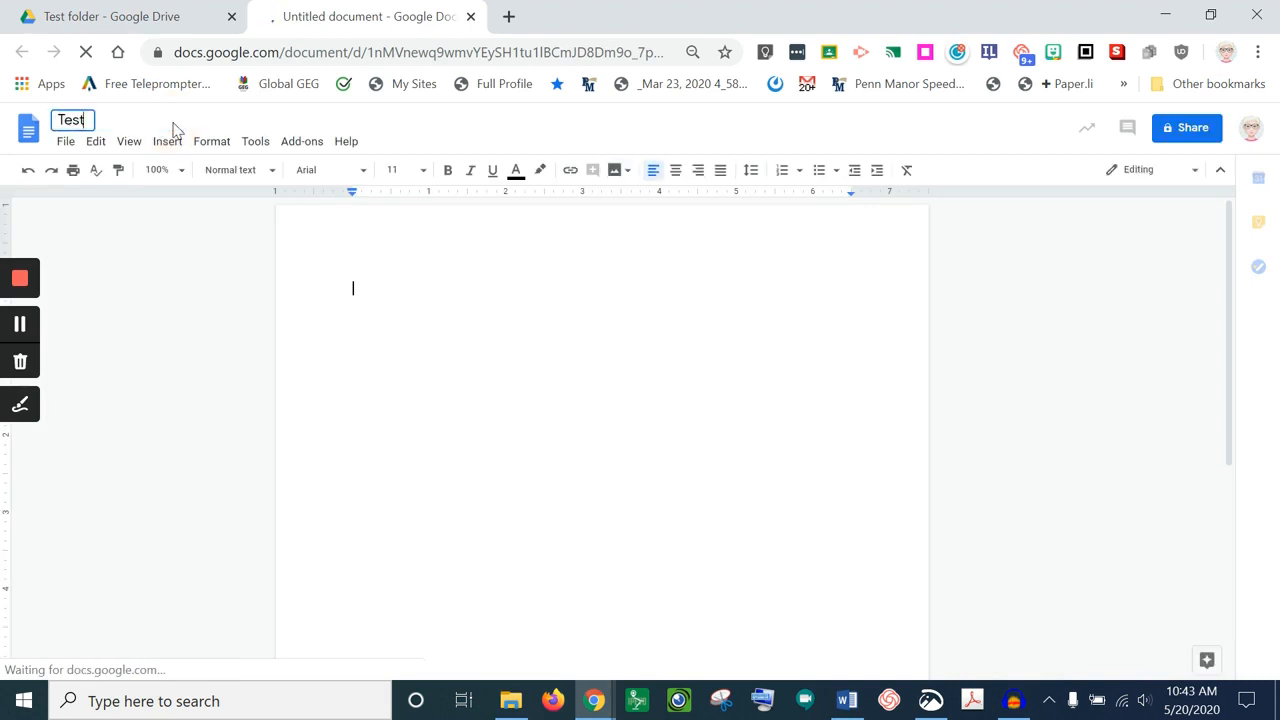
pyautogui.write(' Document')
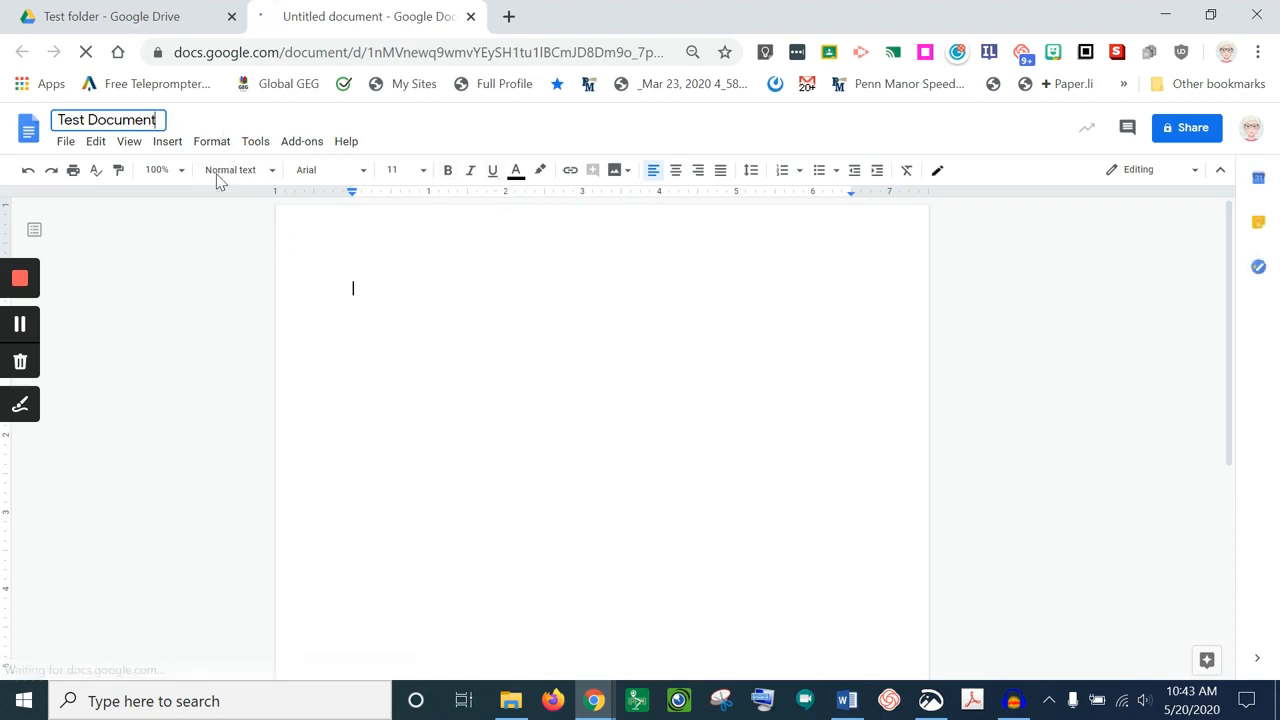
pyautogui.click(196, 330)
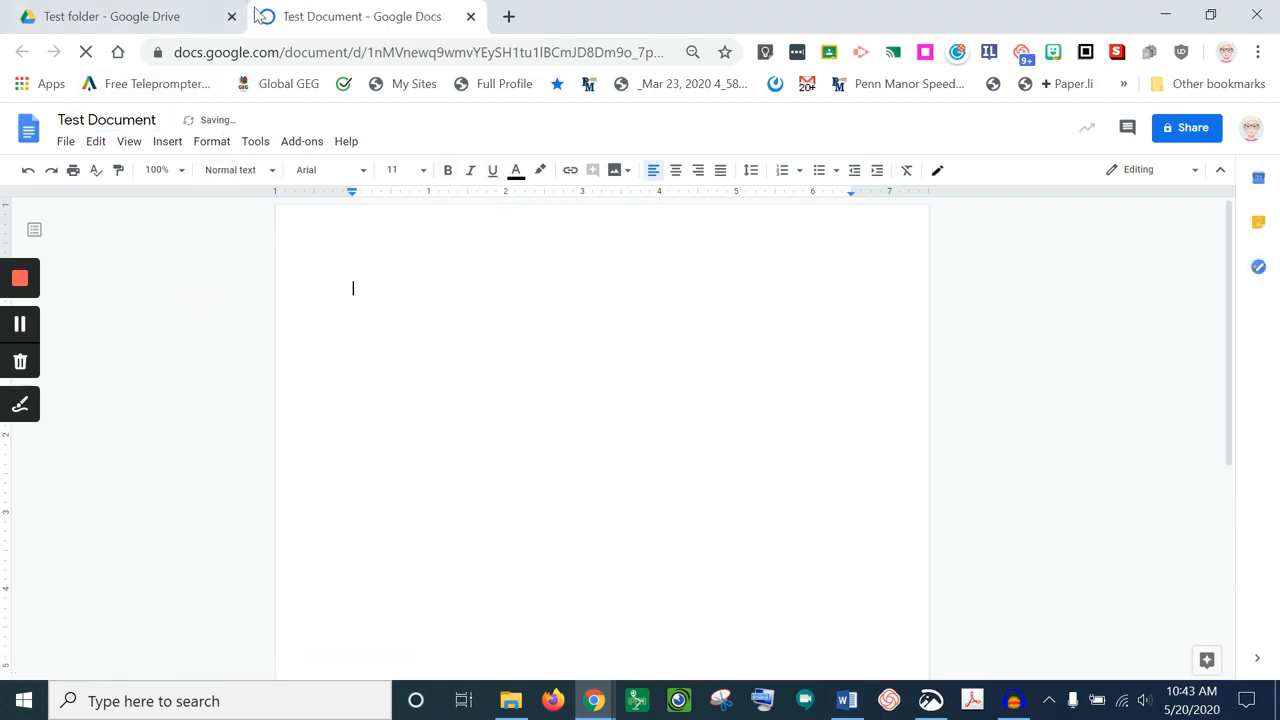
pyautogui.click(172, 24)
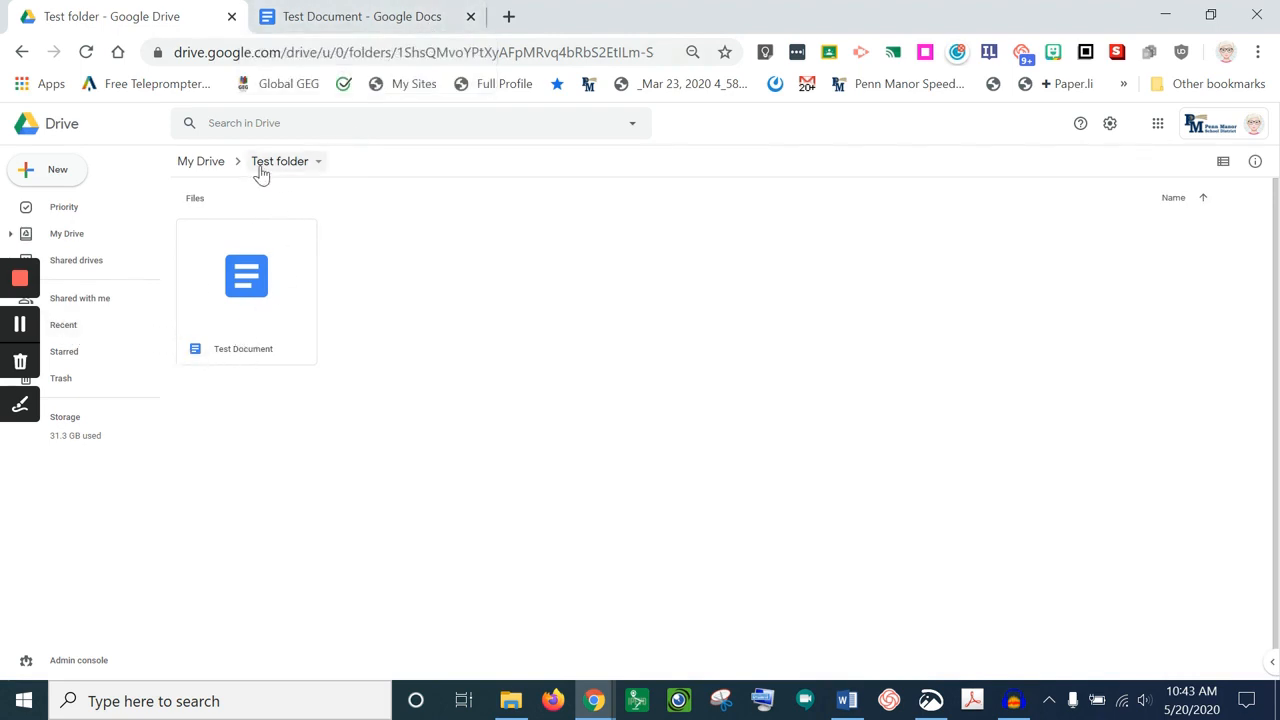
pyautogui.click(18, 326)
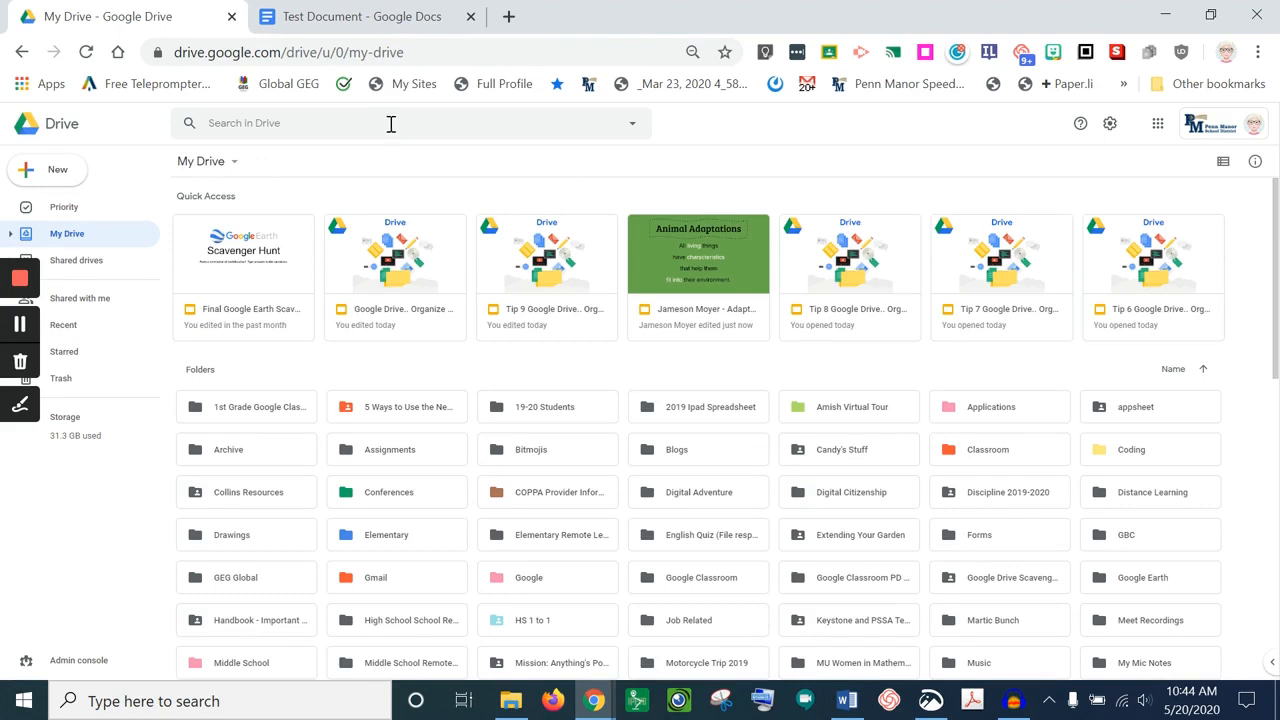
# Examine Drive's advanced search filters, including file type, date modified, item name, contained words and follow-up
pyautogui.click(634, 124)
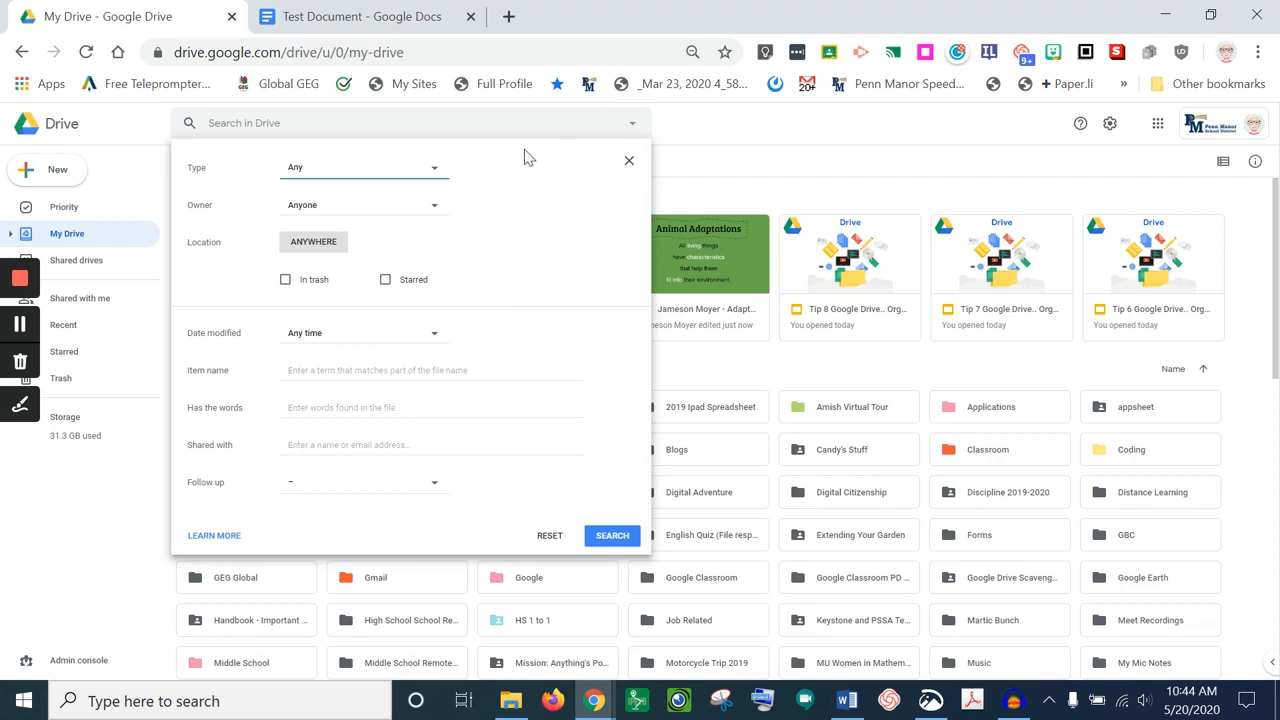
pyautogui.click(434, 177)
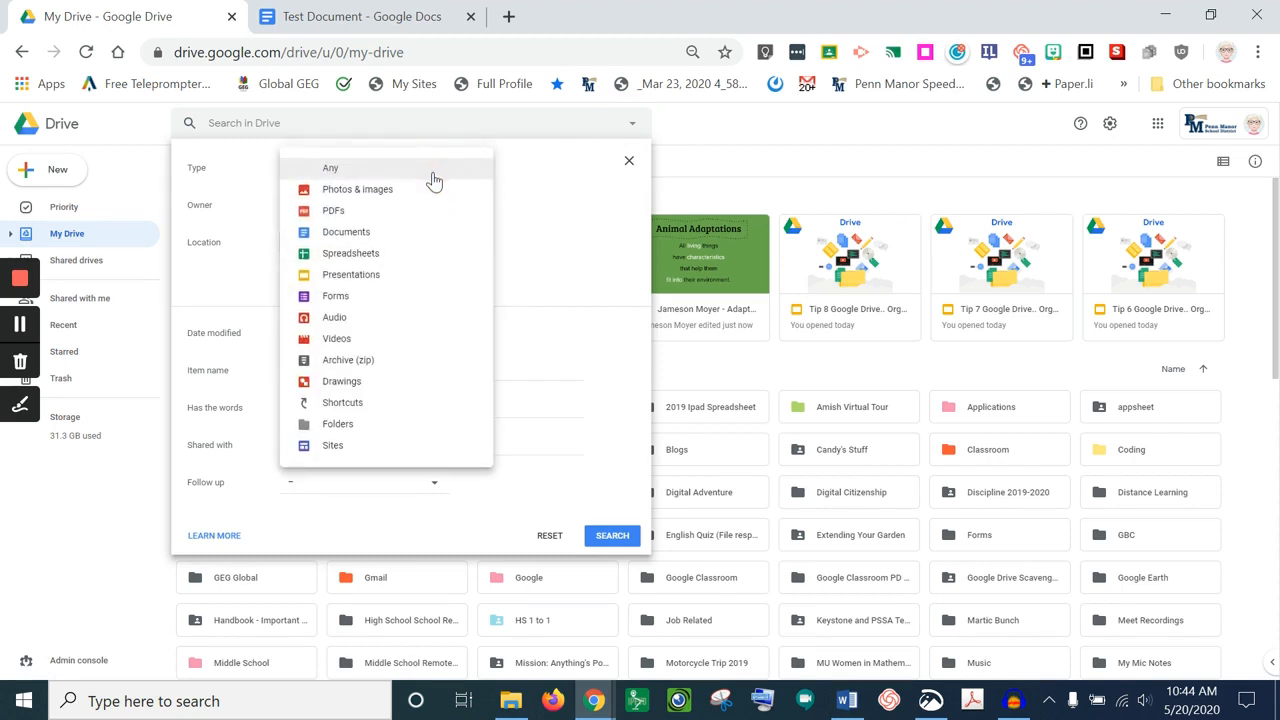
pyautogui.click(525, 208)
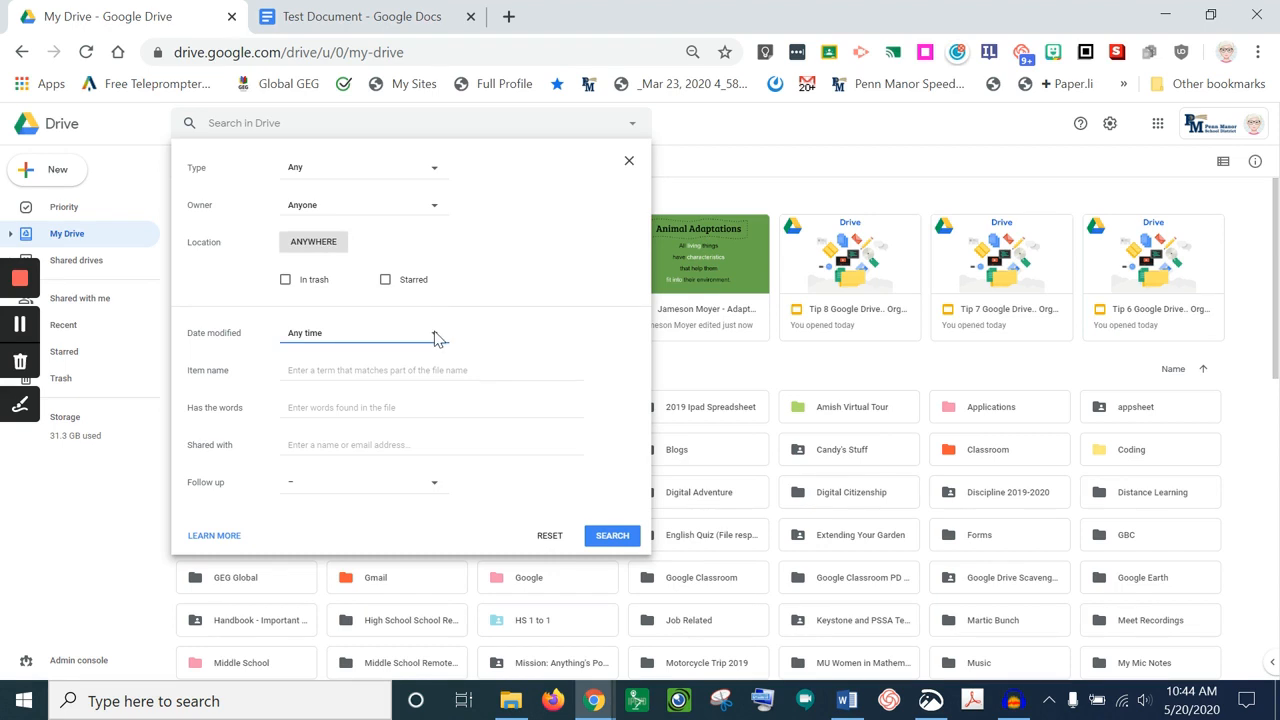
pyautogui.click(360, 371)
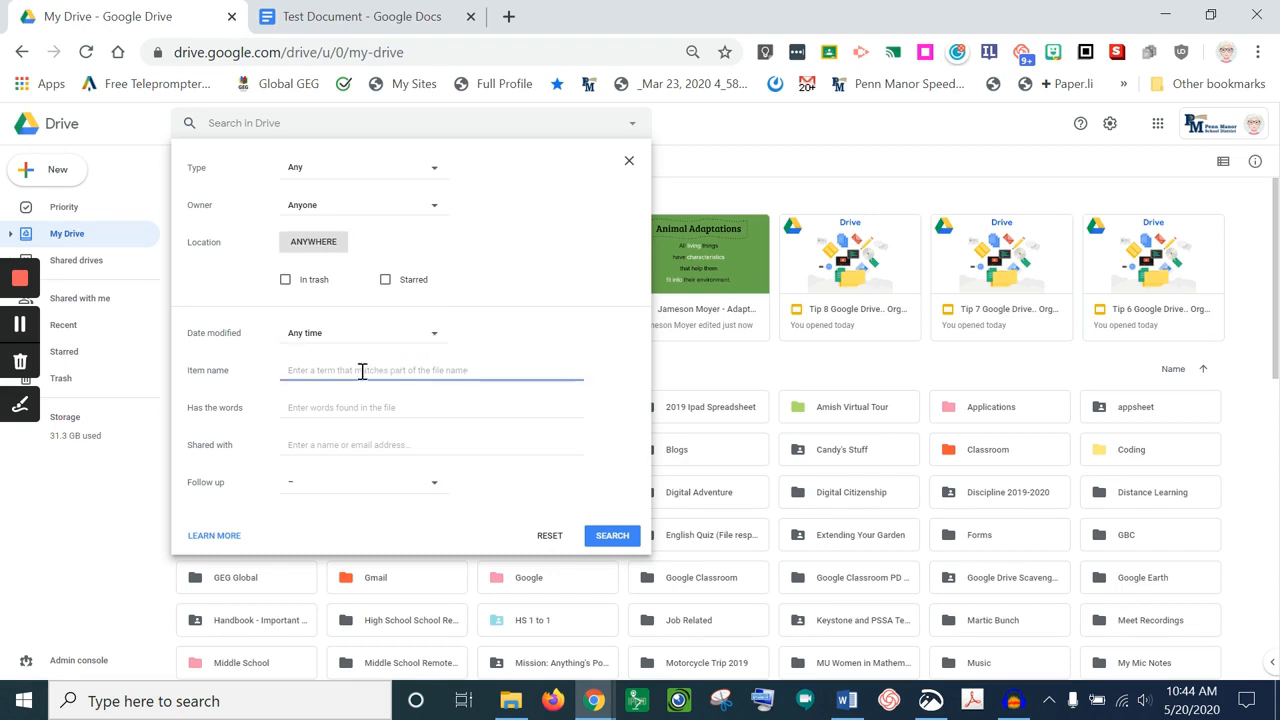
pyautogui.click(336, 414)
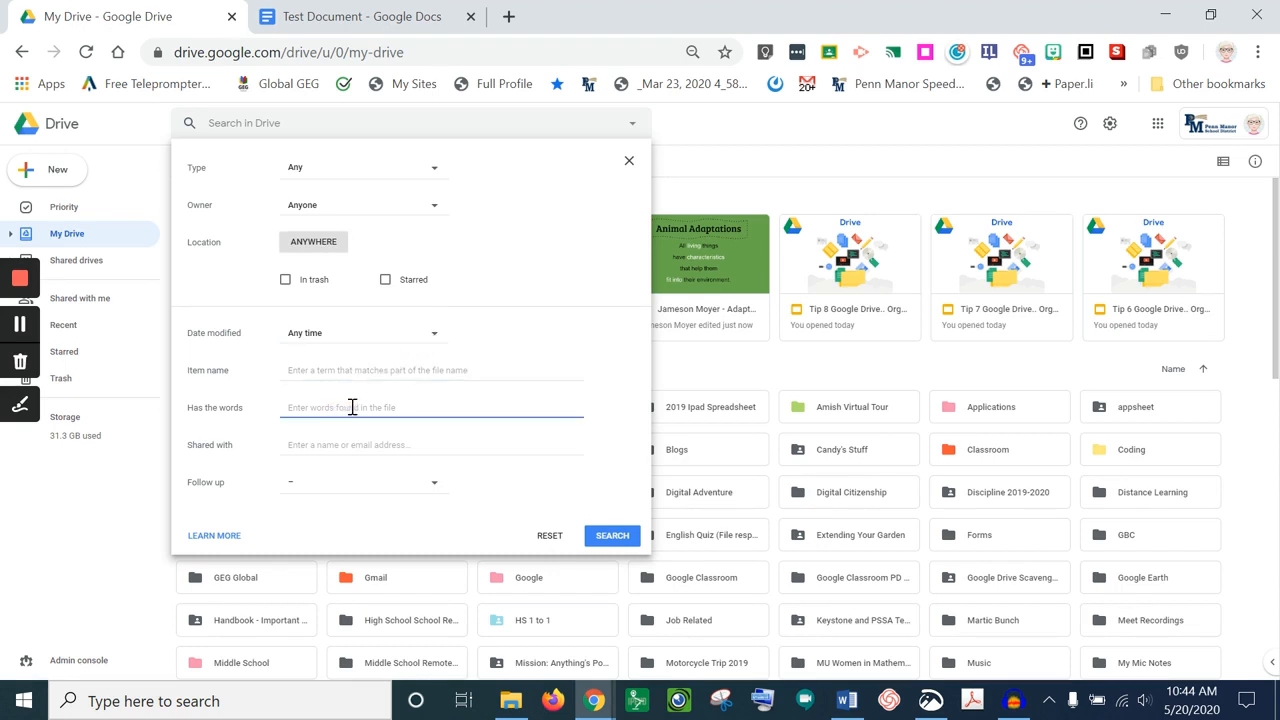
pyautogui.click(436, 488)
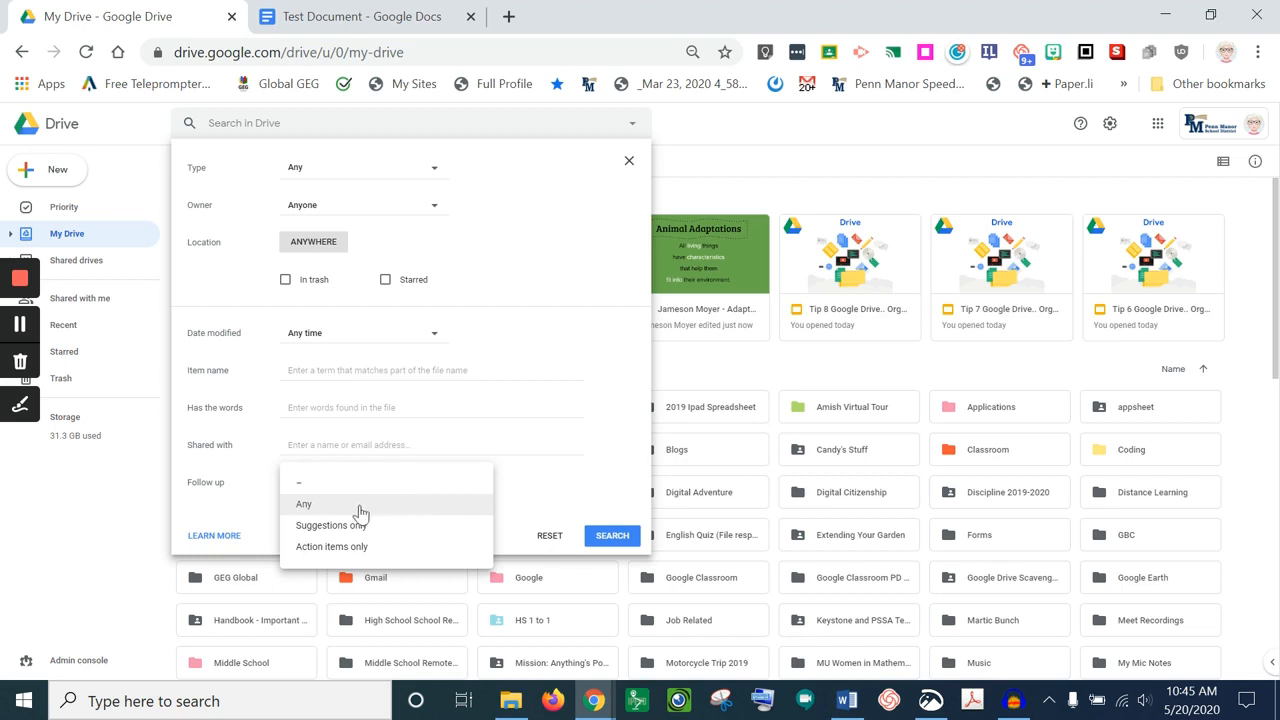
pyautogui.click(556, 486)
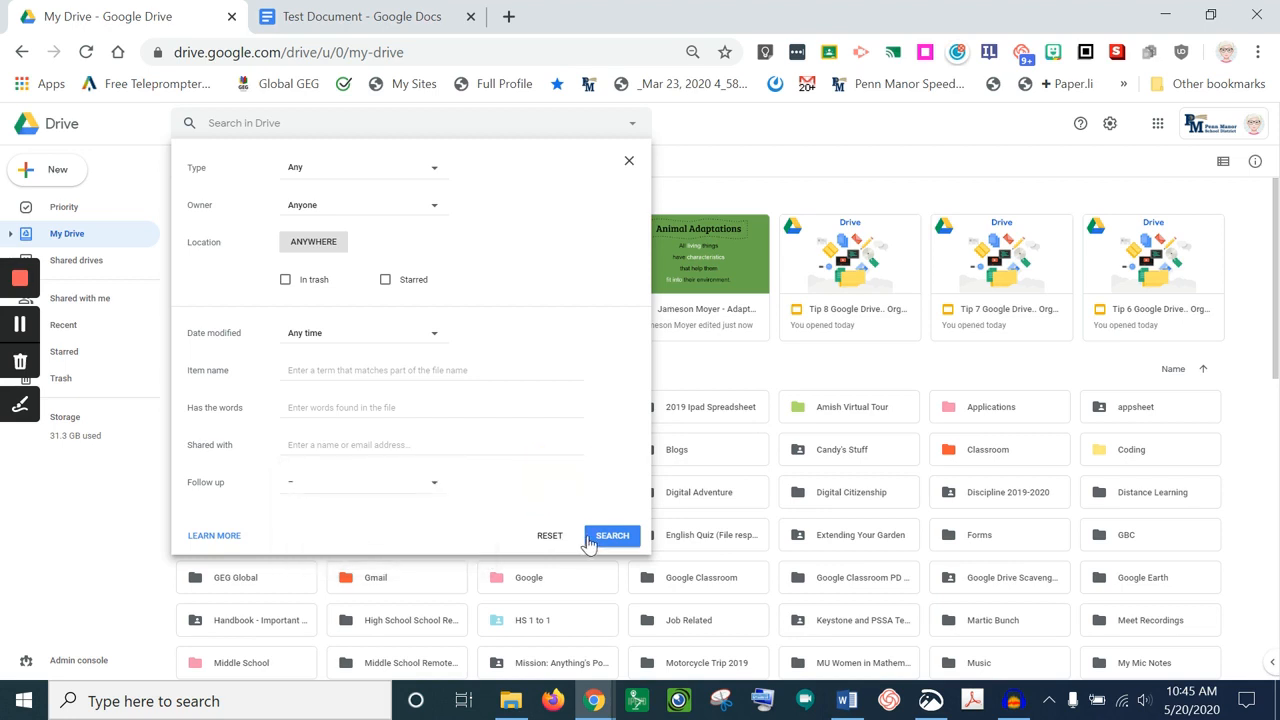
pyautogui.click(19, 327)
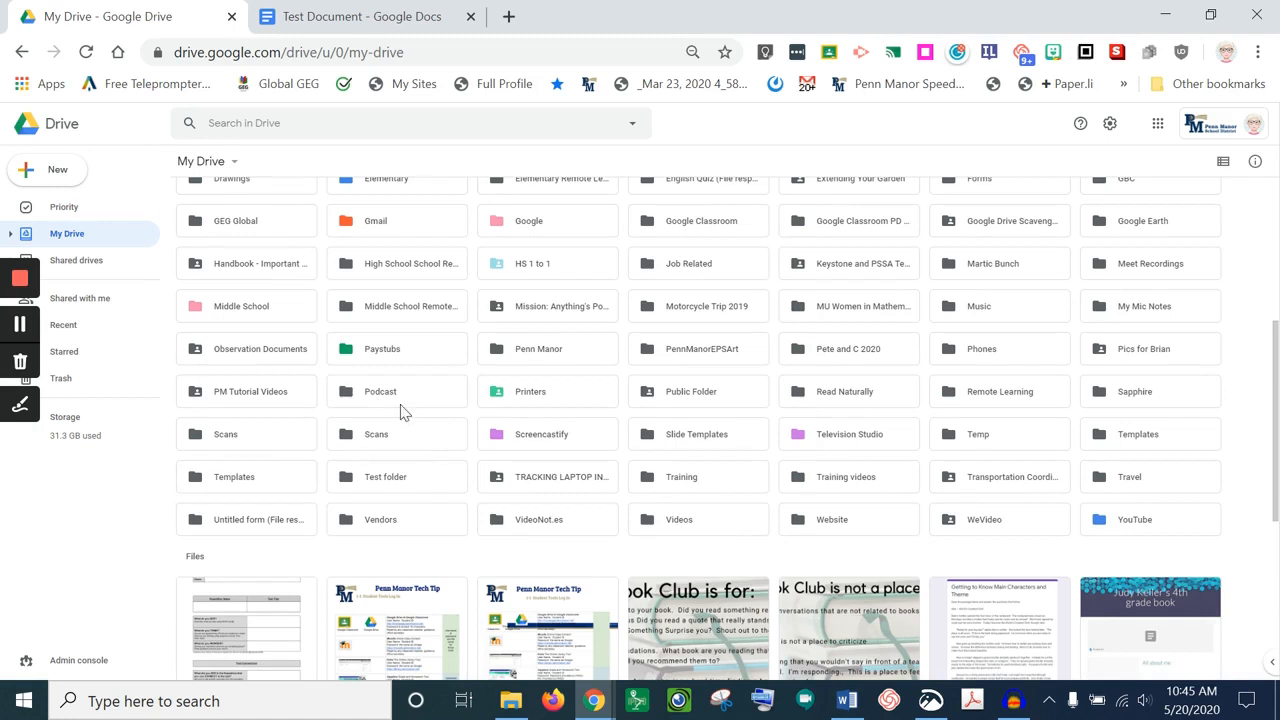
# Open the sharing settings of Test folder and set its link access to Anyone with the link
pyautogui.rightClick(393, 480)
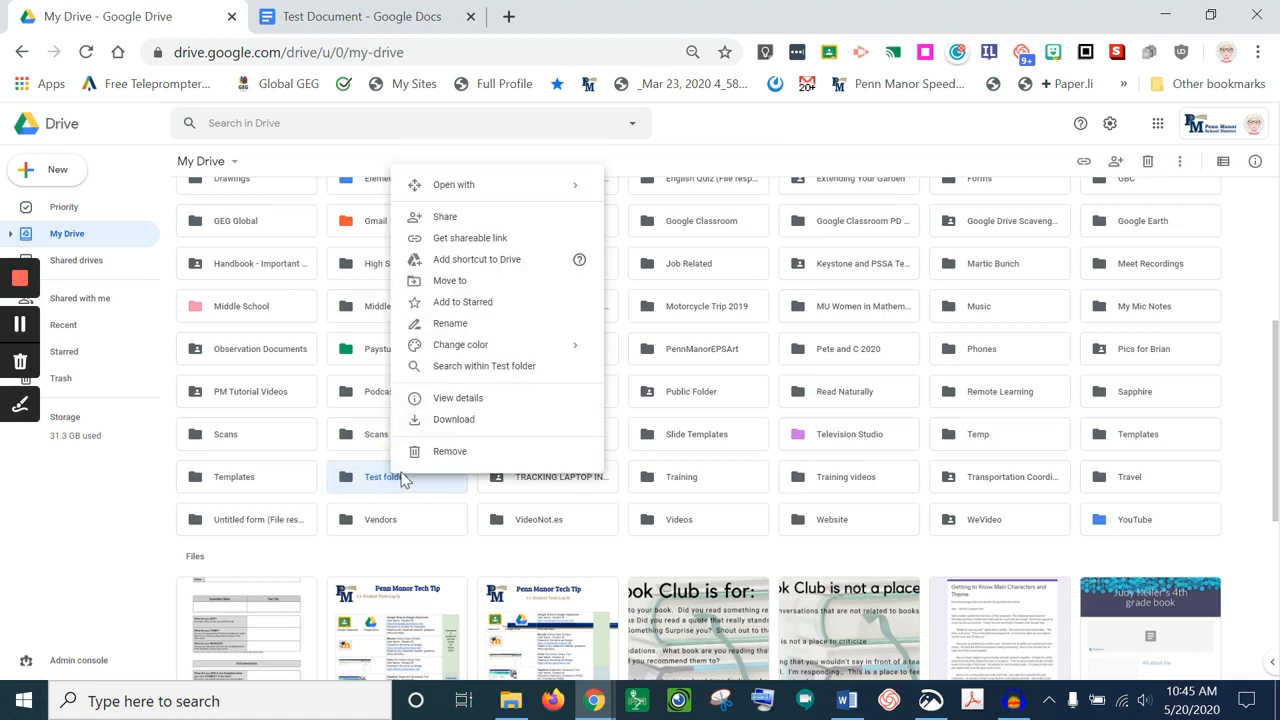
pyautogui.click(452, 226)
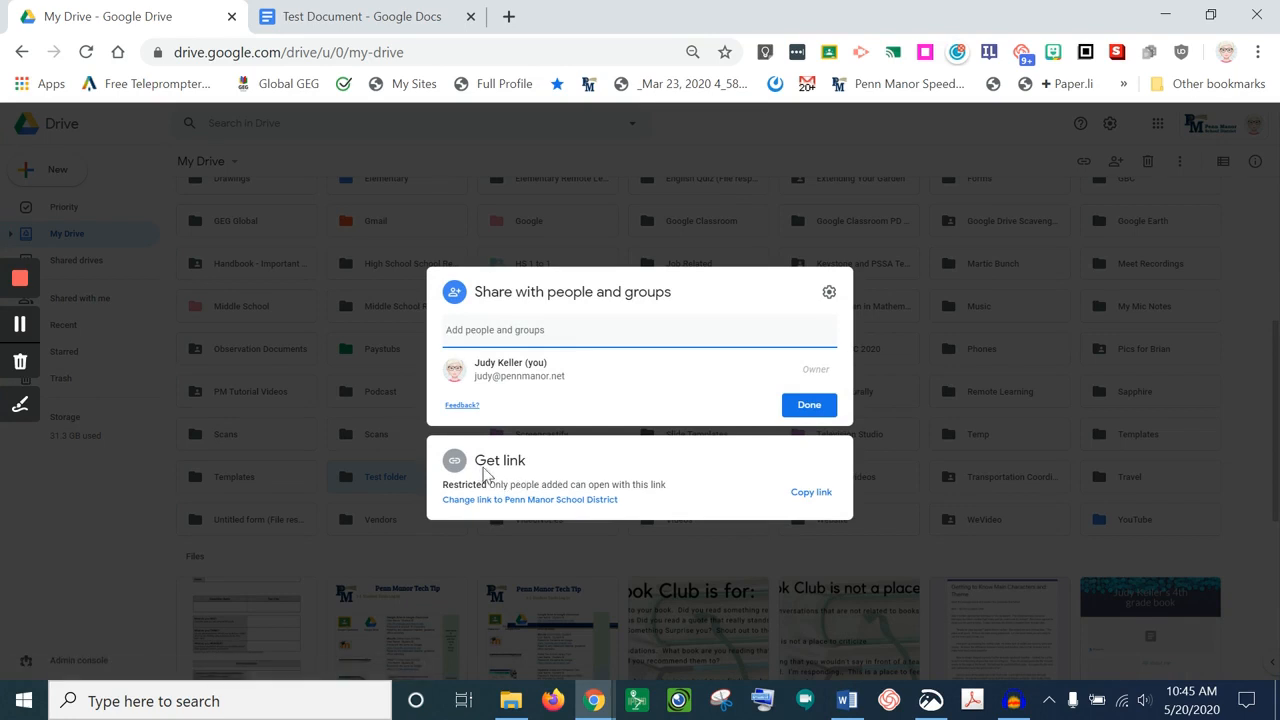
pyautogui.click(532, 507)
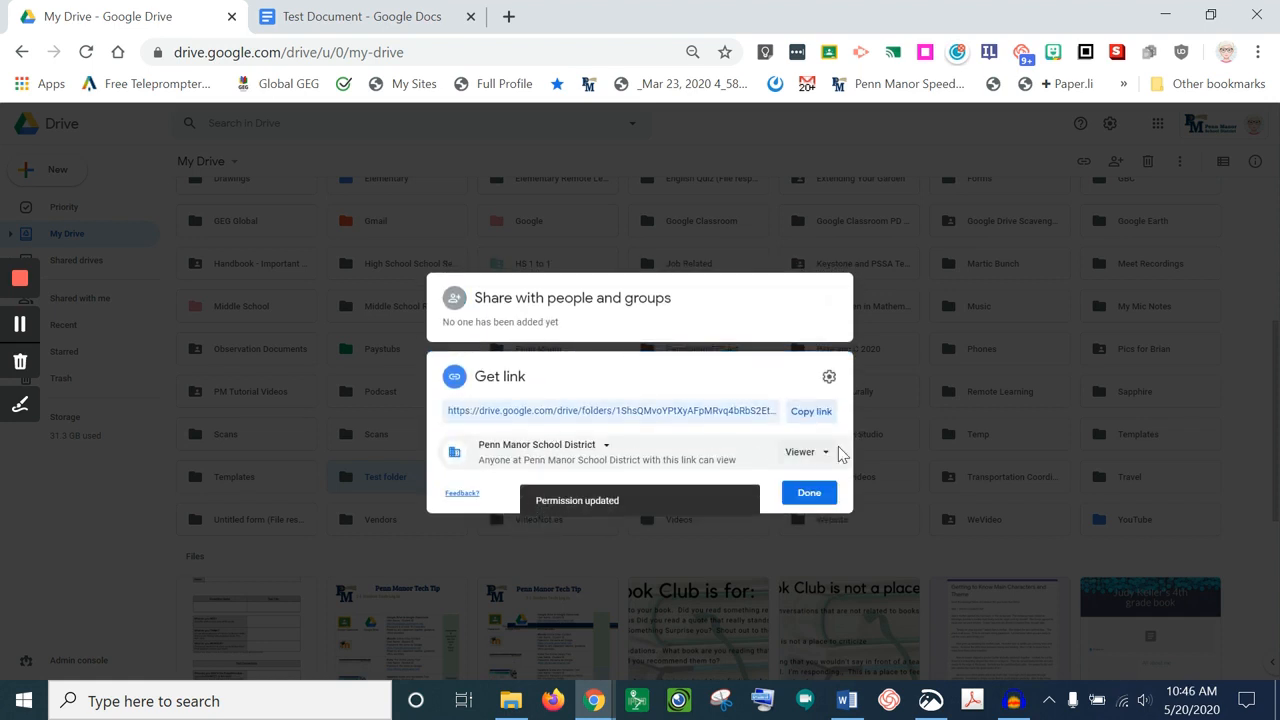
pyautogui.click(609, 452)
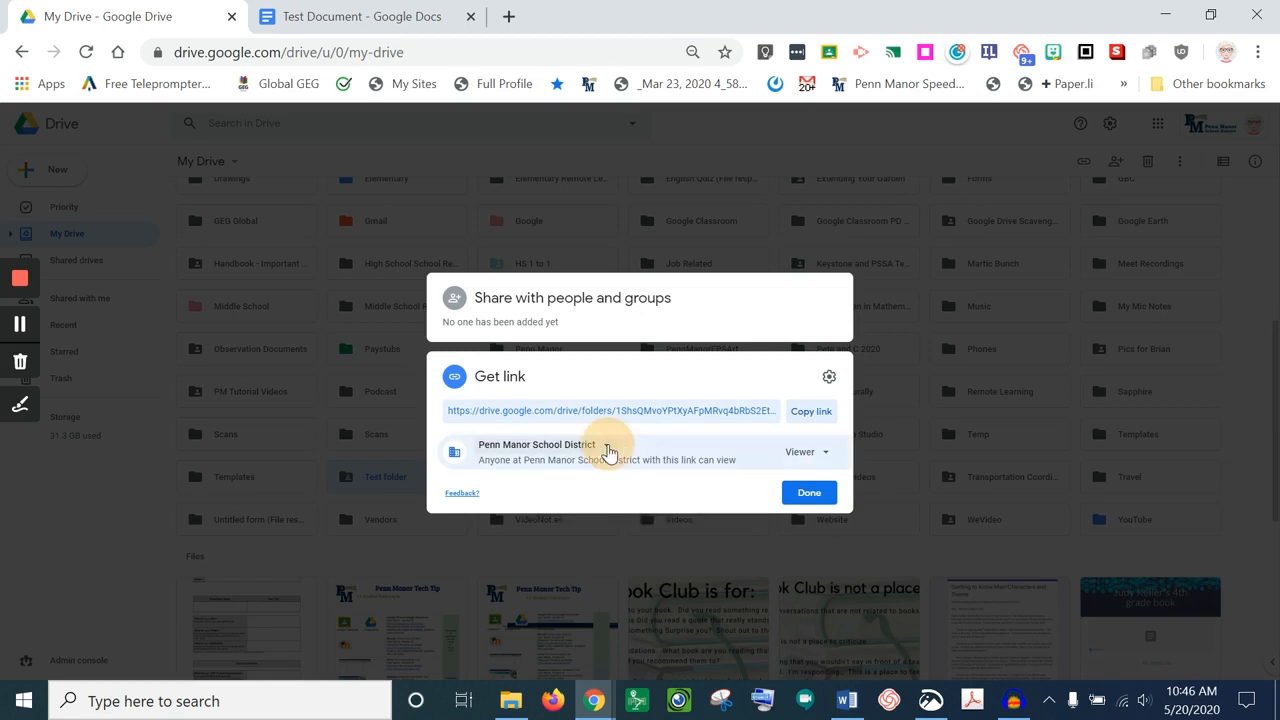
pyautogui.click(569, 541)
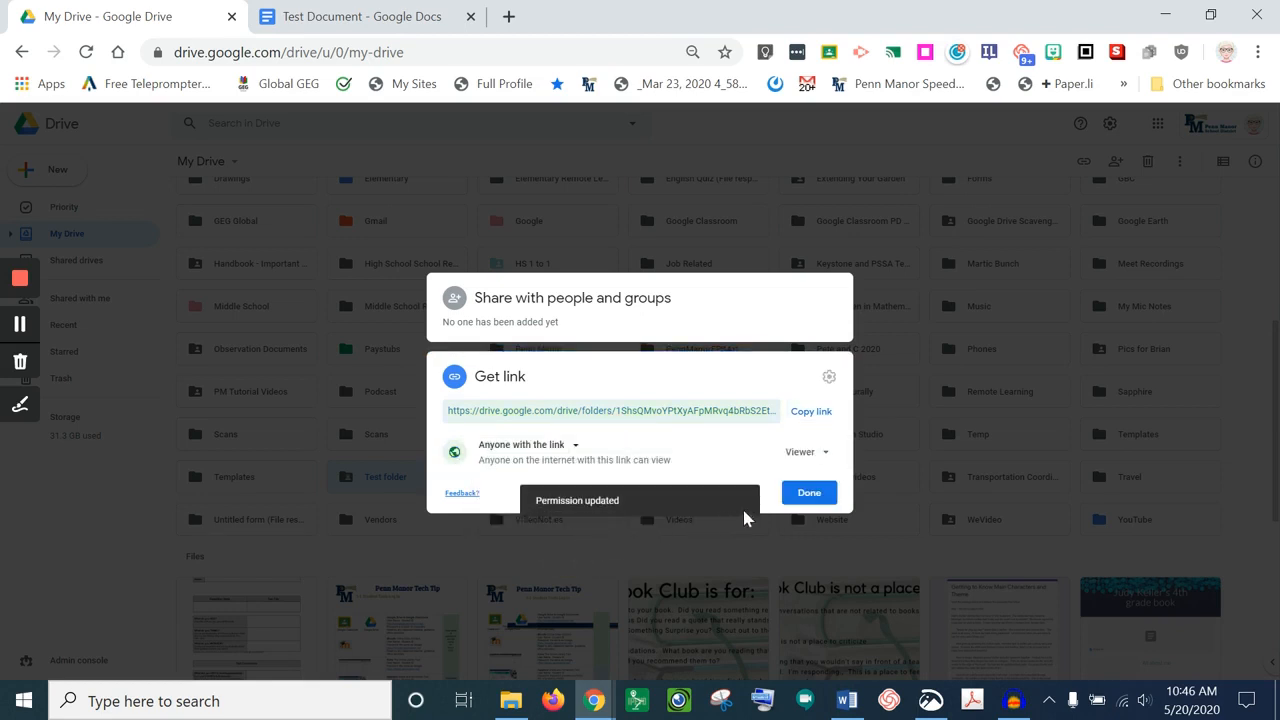
# Keep the Viewer role for Test folder's link, copy the link and finish sharing
pyautogui.click(826, 455)
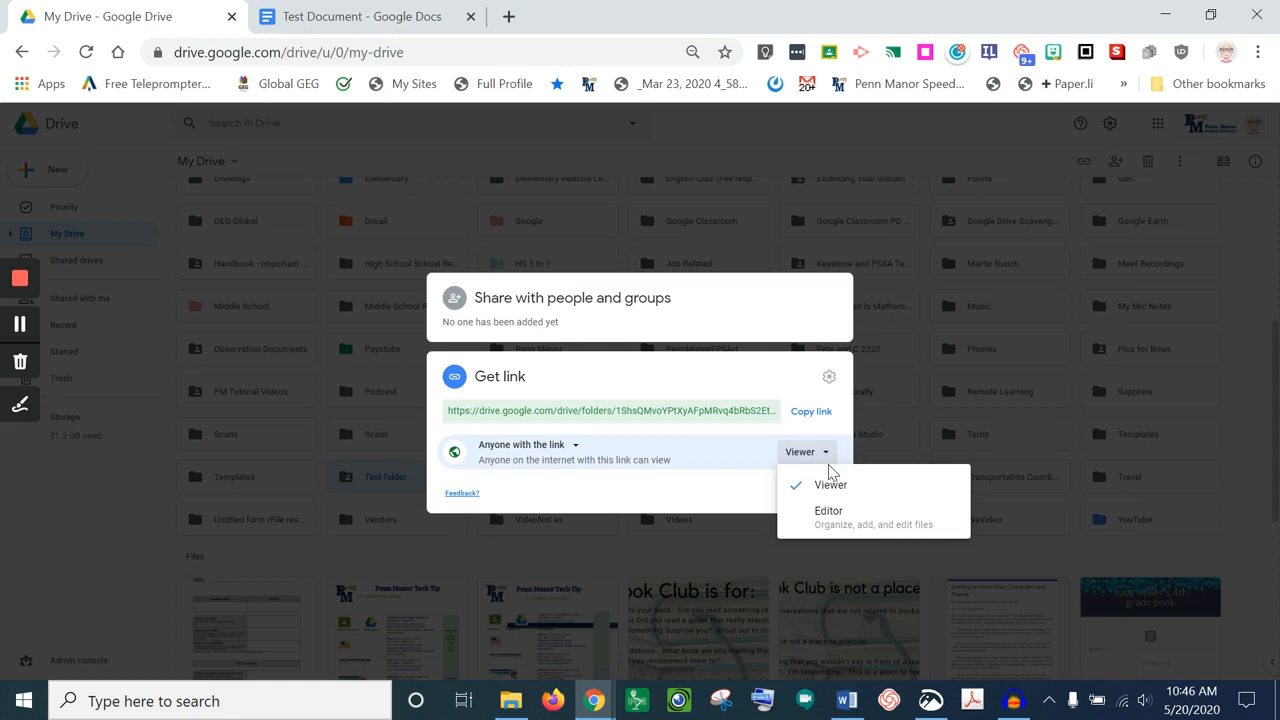
pyautogui.click(829, 484)
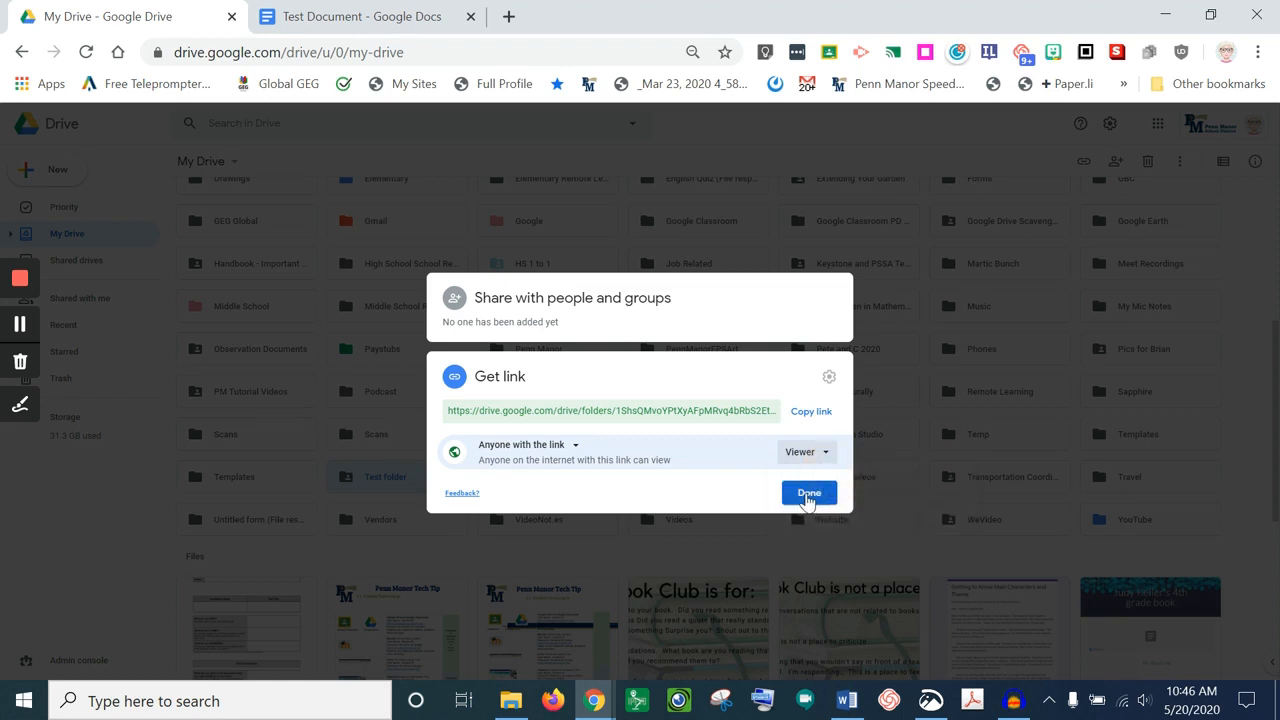
pyautogui.click(807, 413)
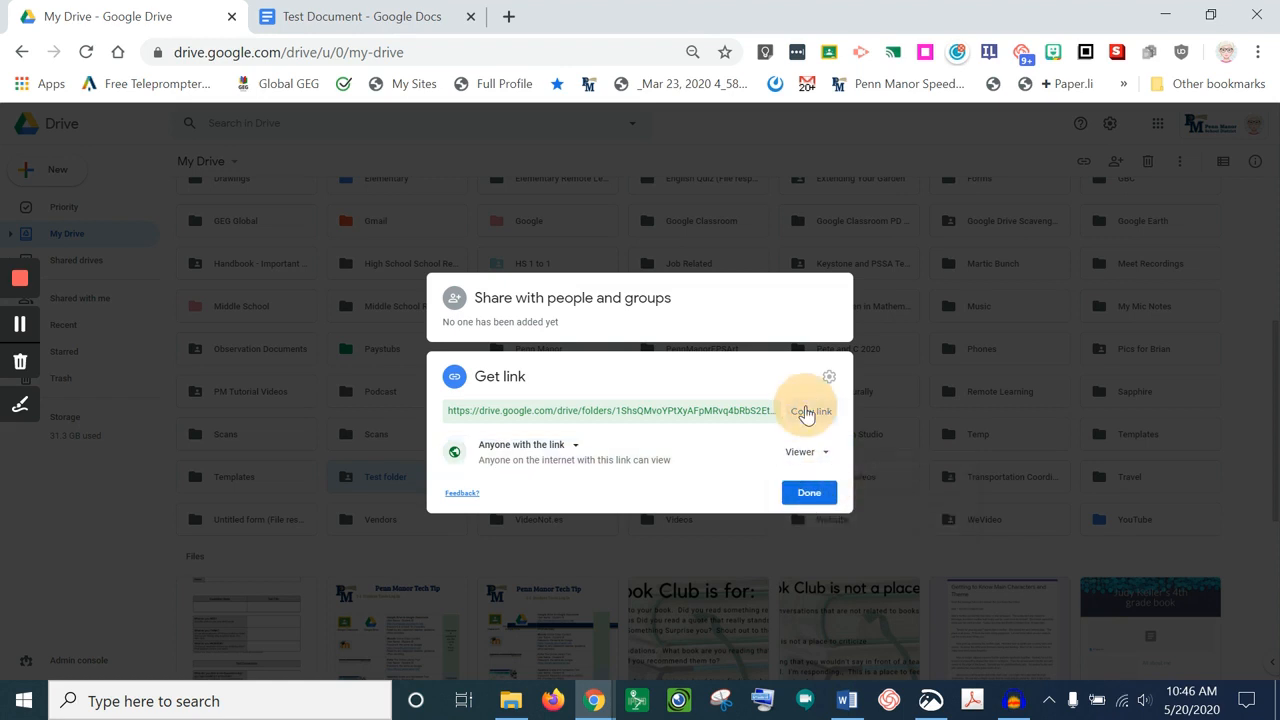
pyautogui.click(805, 495)
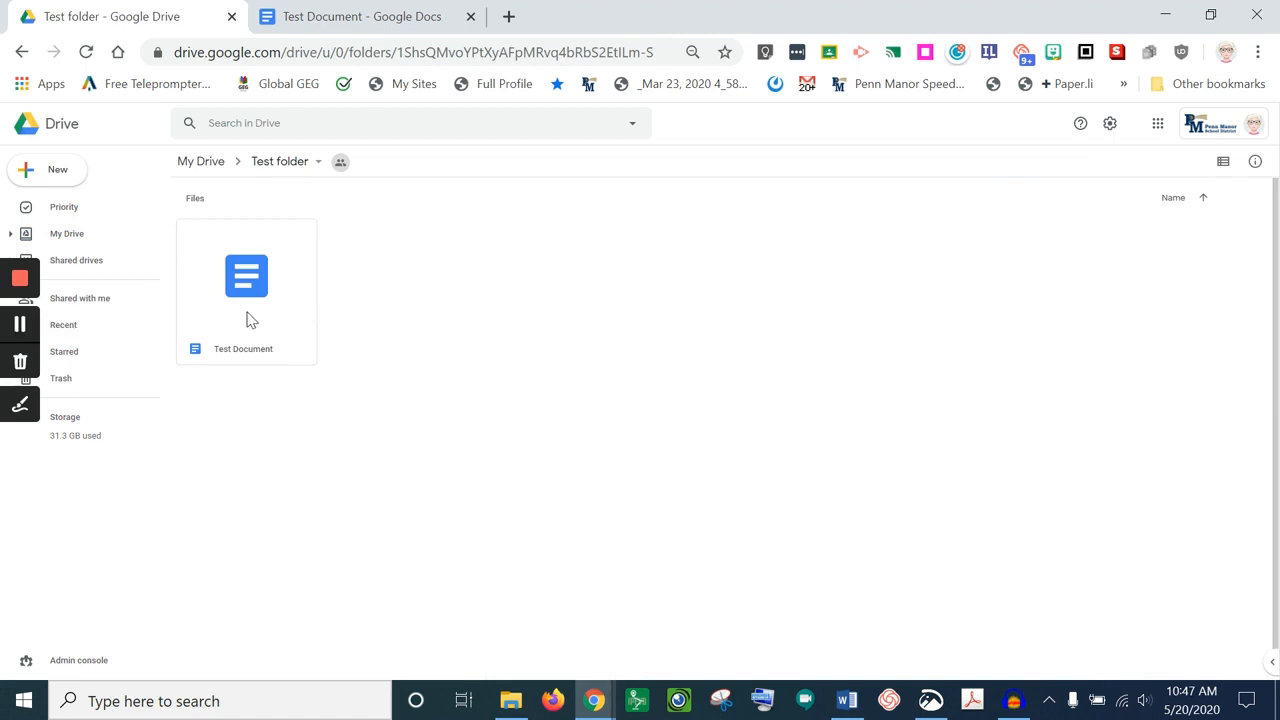
# Open the sharing settings of Test Document inside Test folder and copy its link
pyautogui.click(250, 319)
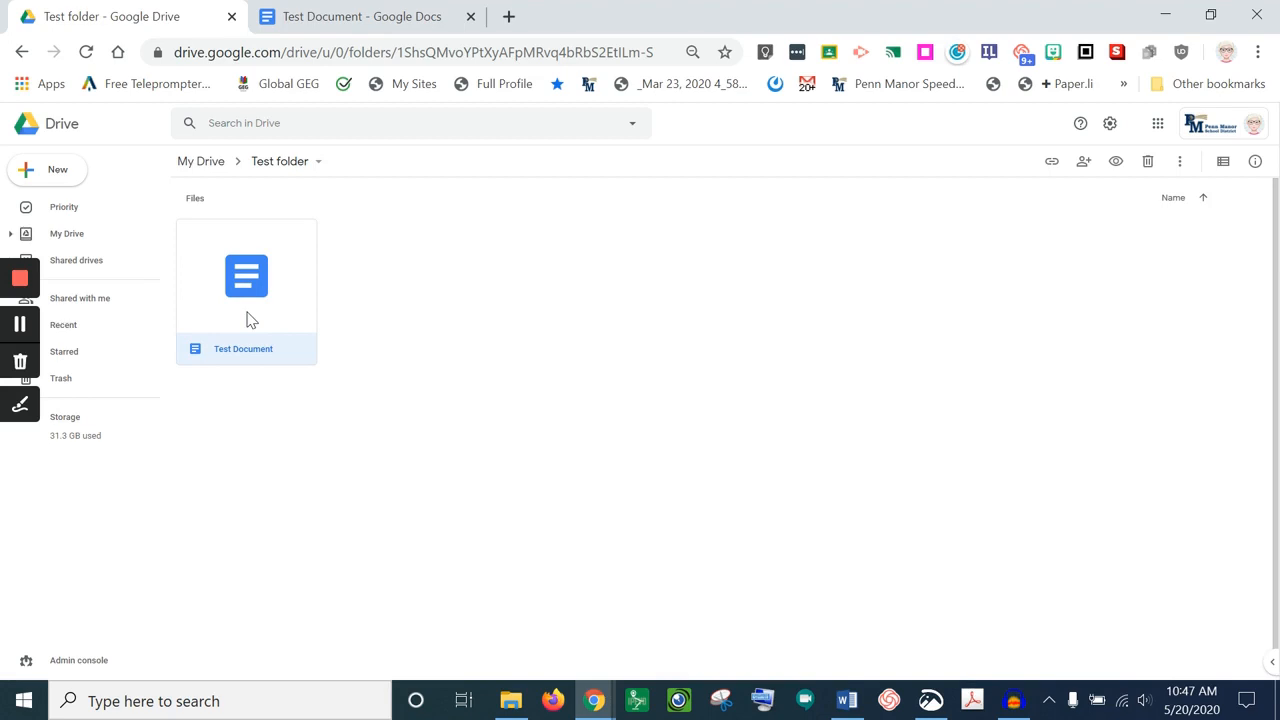
pyautogui.rightClick(250, 319)
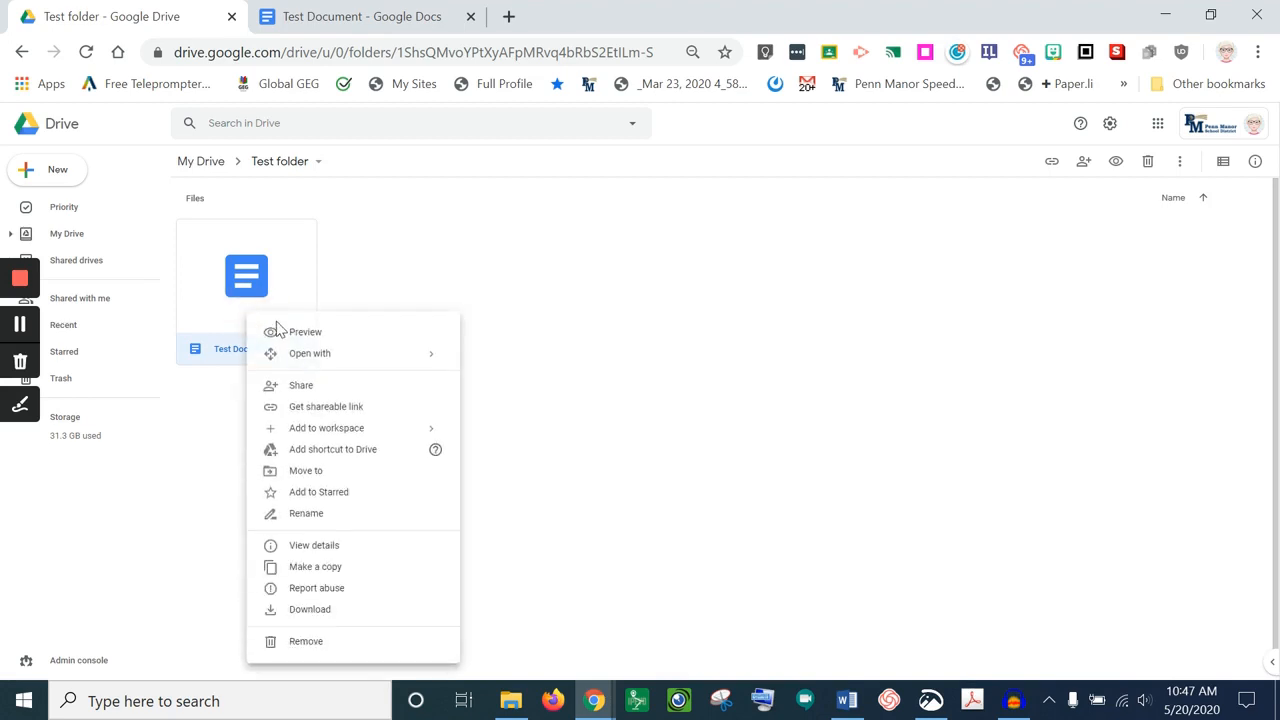
pyautogui.click(297, 388)
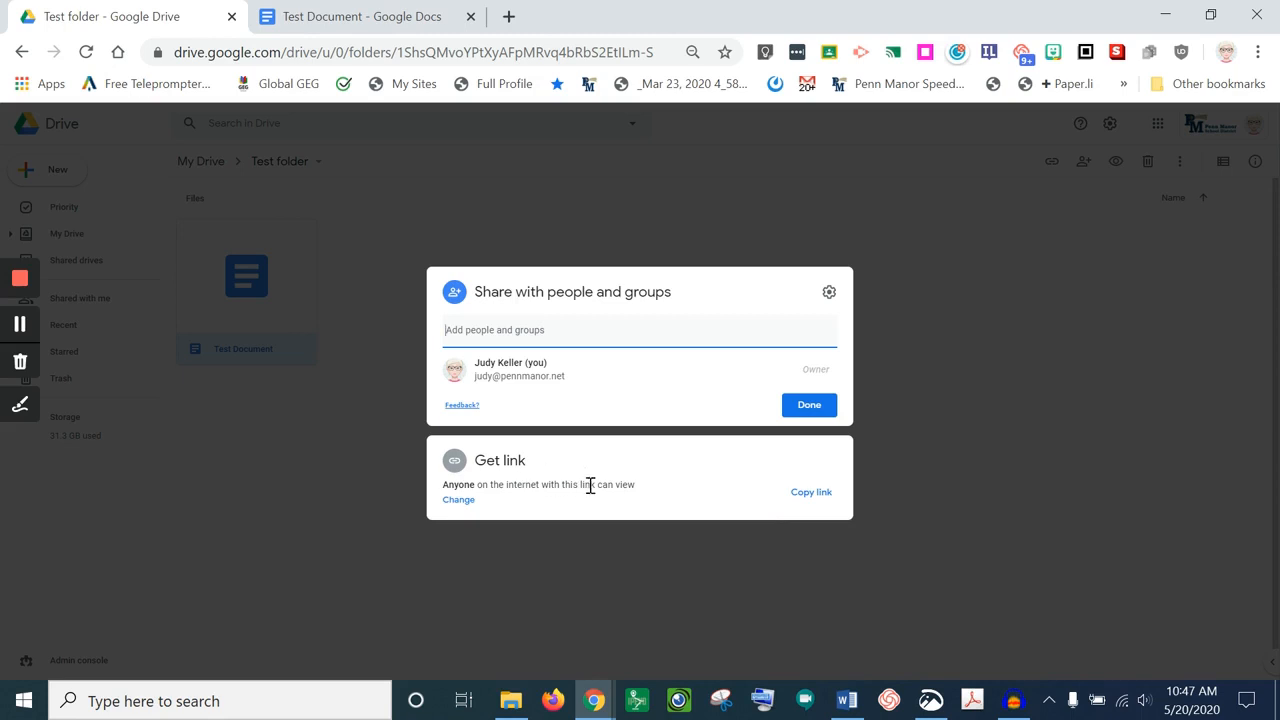
pyautogui.click(811, 496)
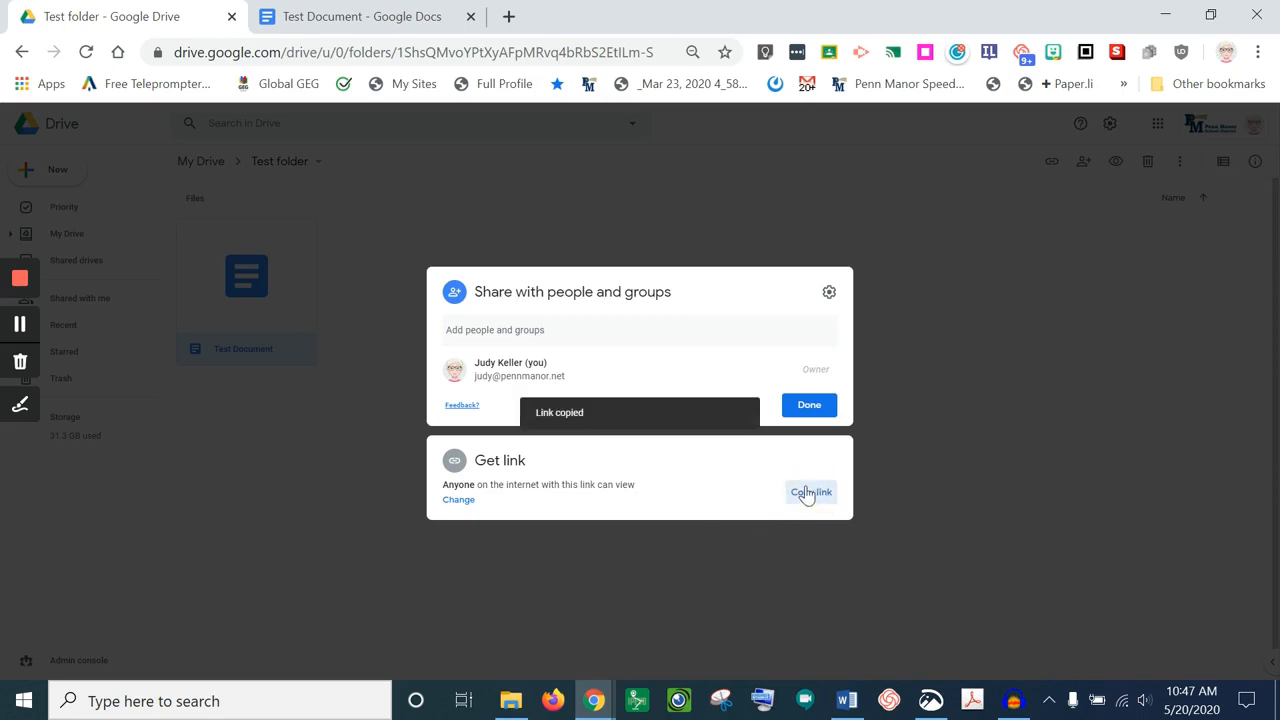
# Paste the document link into a new browser tab, replace "edit?usp=sharing" with "copy" and load the address
pyautogui.click(508, 16)
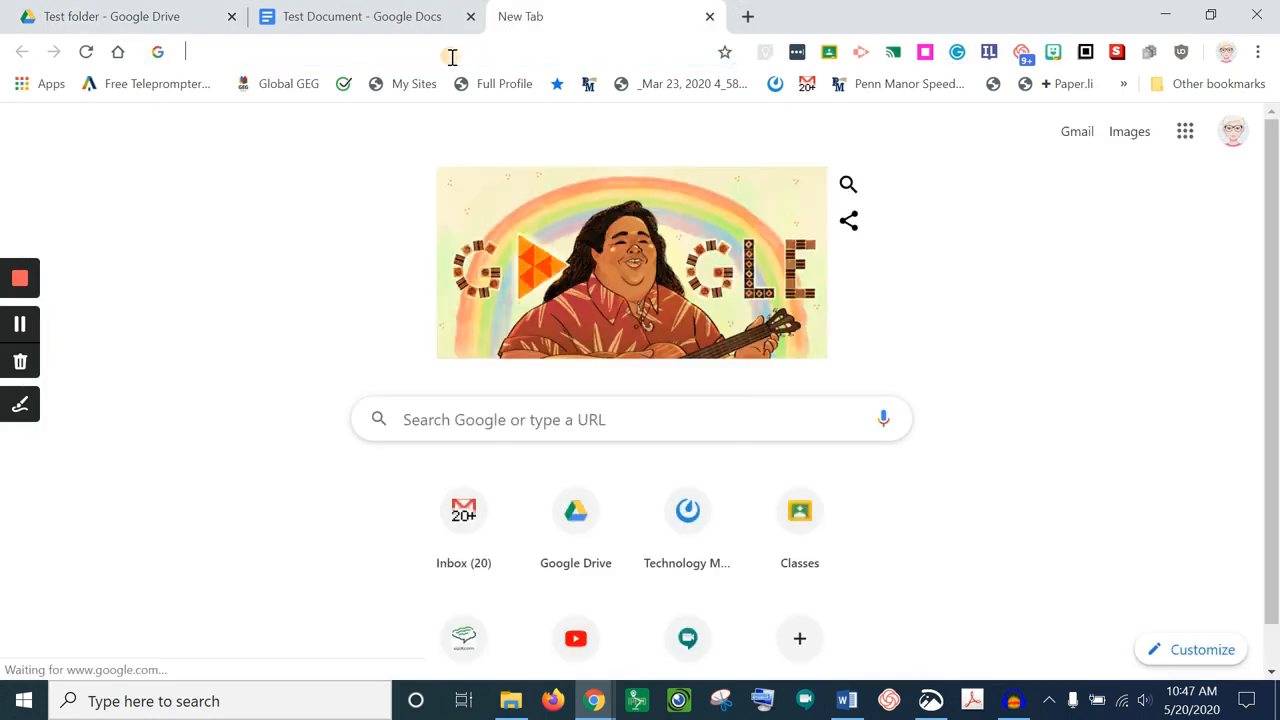
pyautogui.click(452, 55)
pyautogui.hotkey('ctrl', 'v')
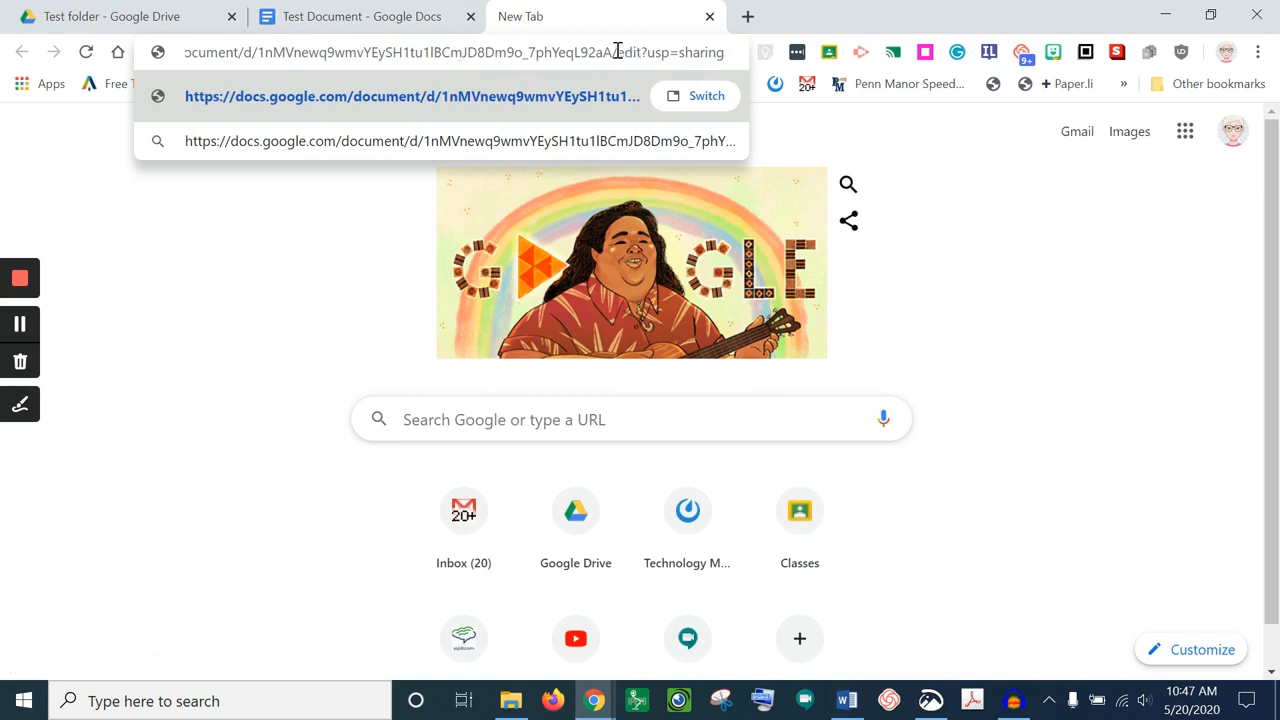
pyautogui.moveTo(617, 51); pyautogui.dragTo(752, 47)
pyautogui.press('BackSpace')
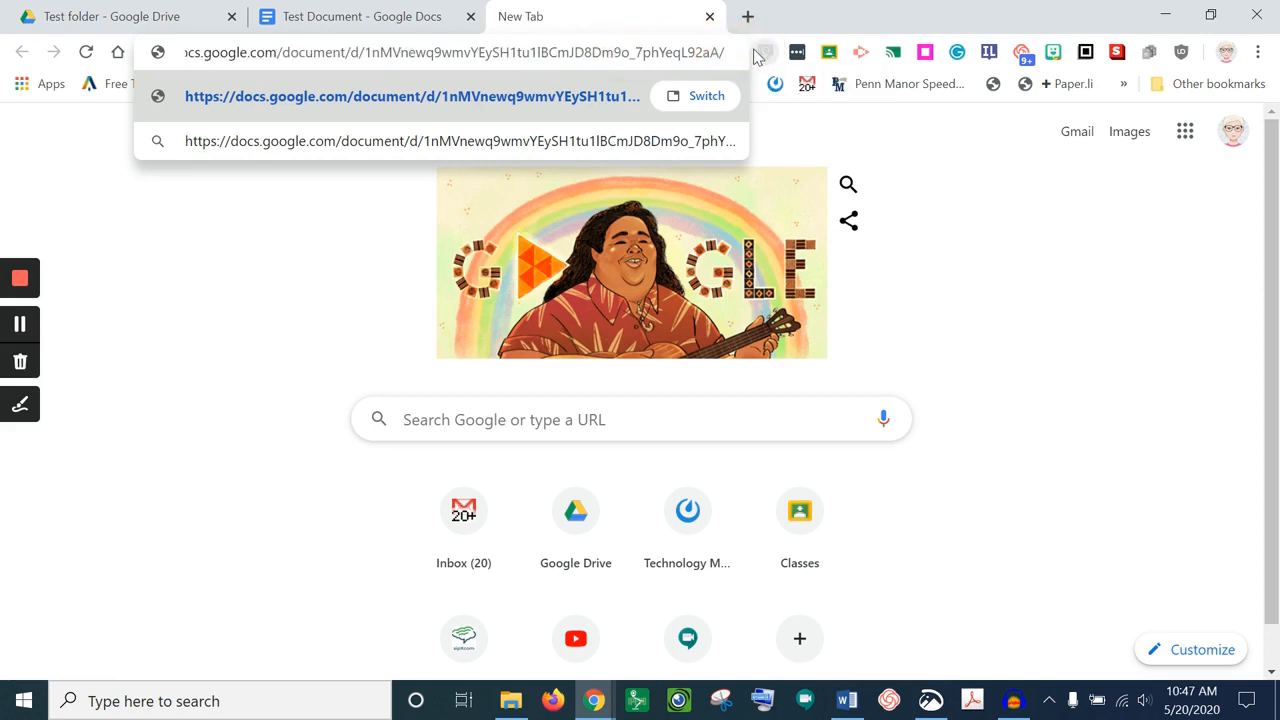
pyautogui.write('copy')
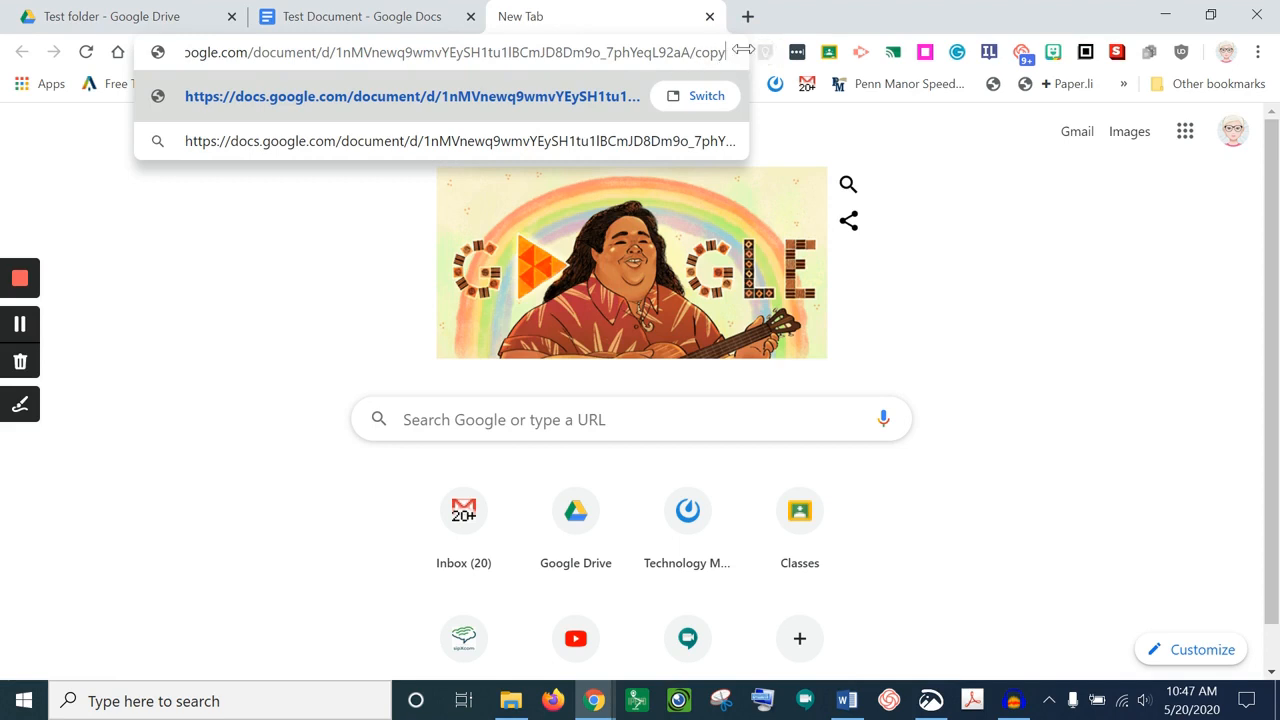
pyautogui.press('Return')
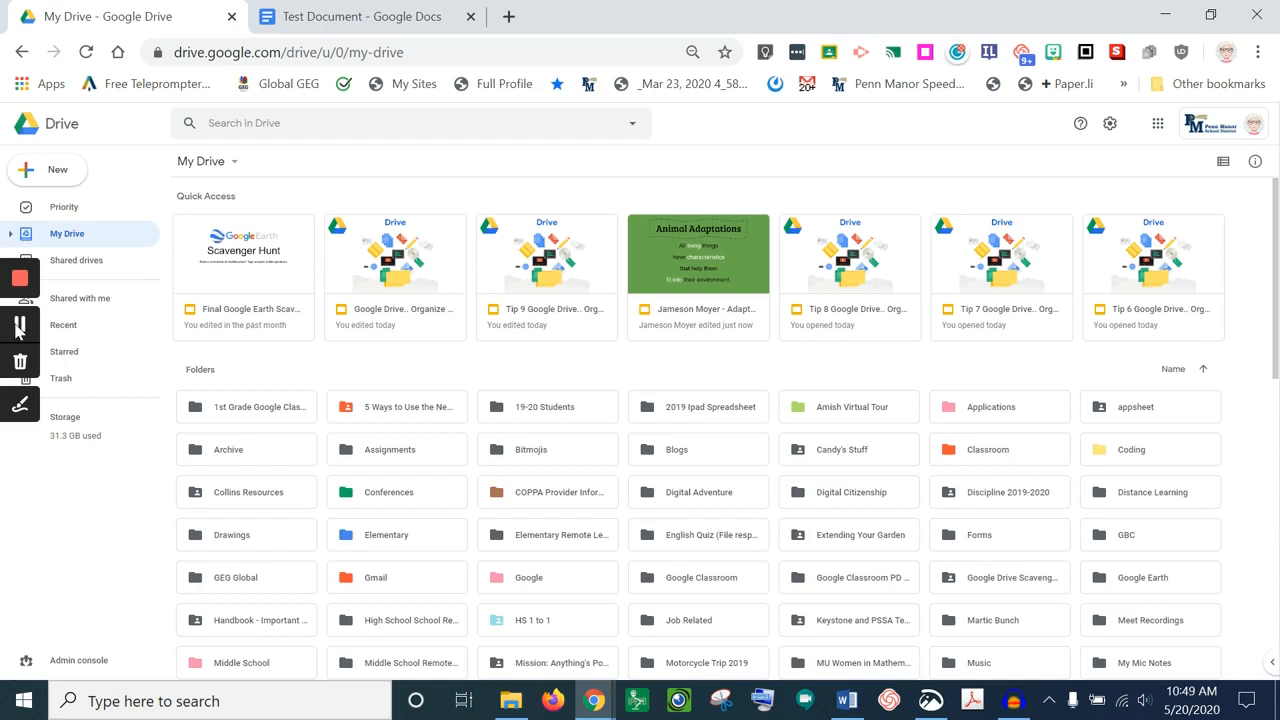
# Browse the Classroom folder in My Drive through 3rd Grade Spring 2018 PD to the Book Reflection files
pyautogui.doubleClick(970, 455)
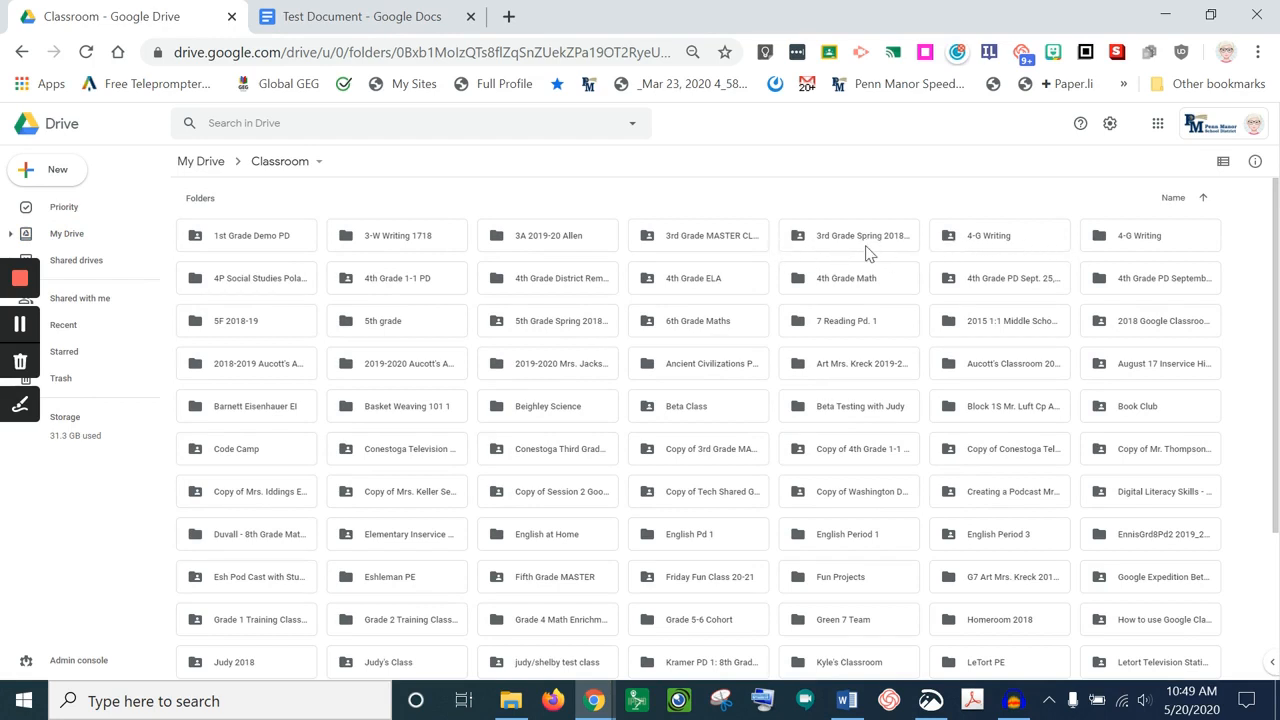
pyautogui.click(840, 240)
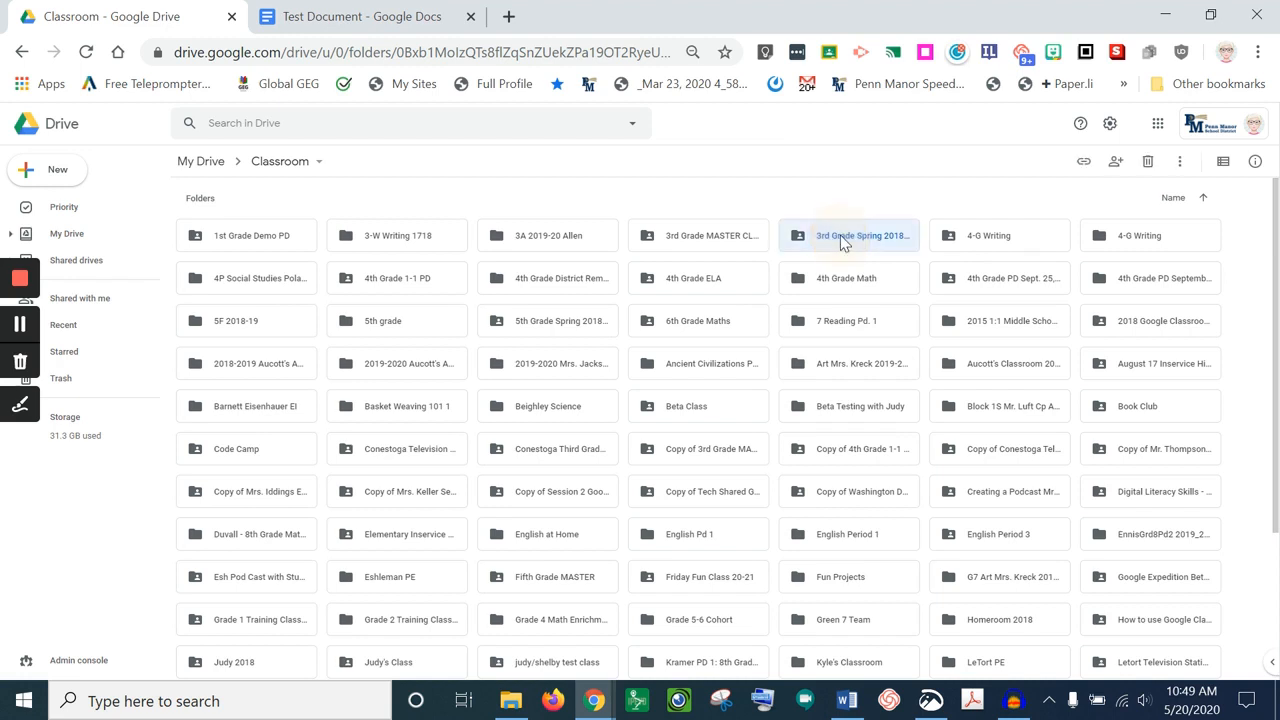
pyautogui.doubleClick(842, 241)
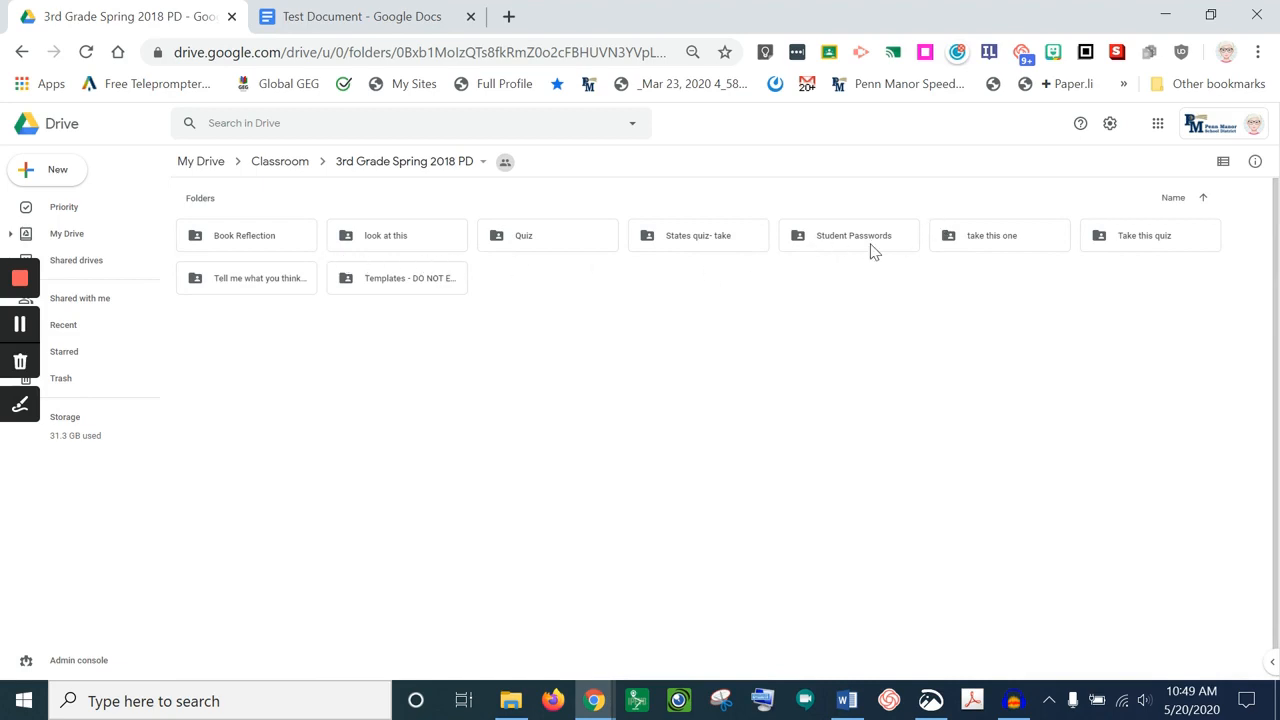
pyautogui.doubleClick(285, 240)
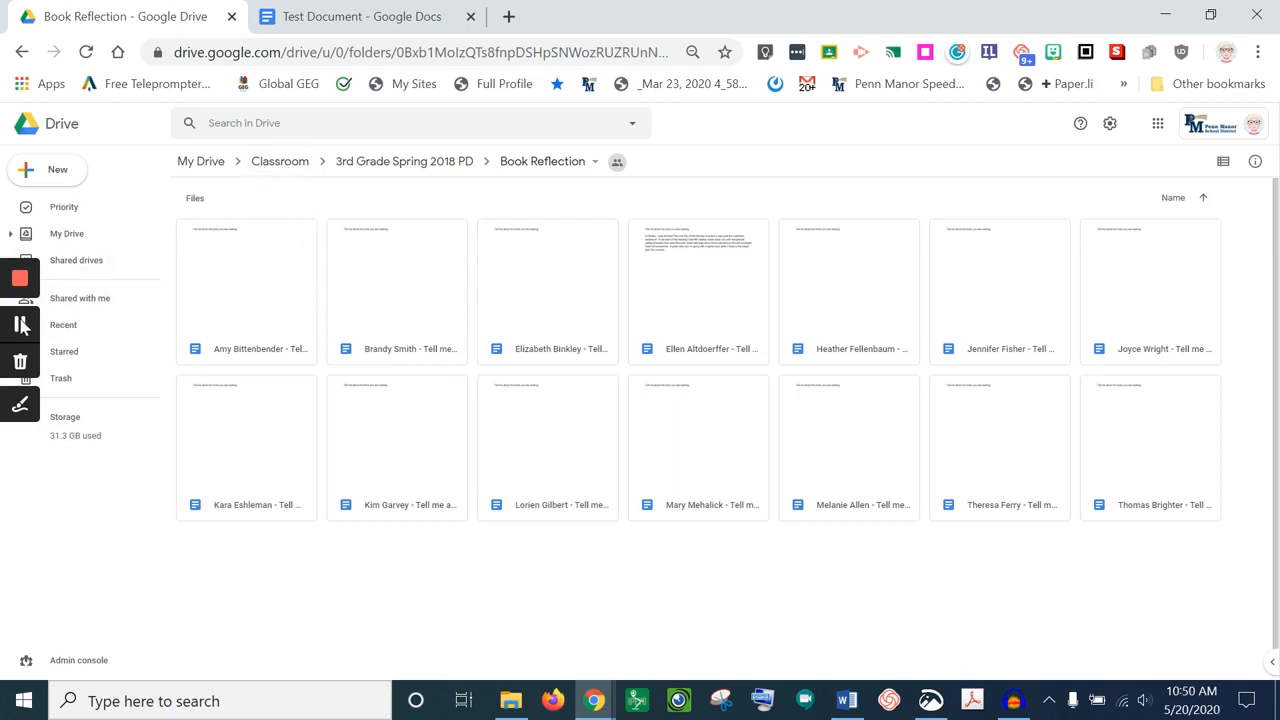
pyautogui.click(19, 327)
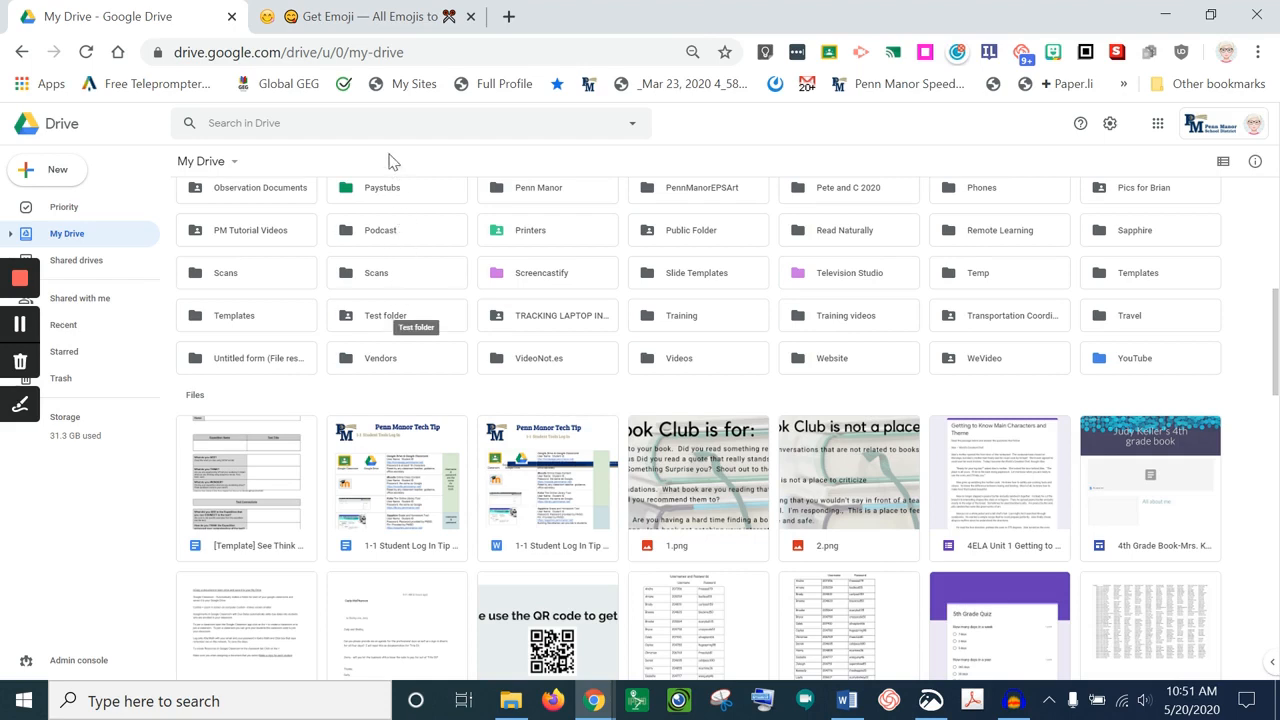
# Switch to the Get Emoji website, search for "test" and copy the Test Tube emoji
pyautogui.click(350, 24)
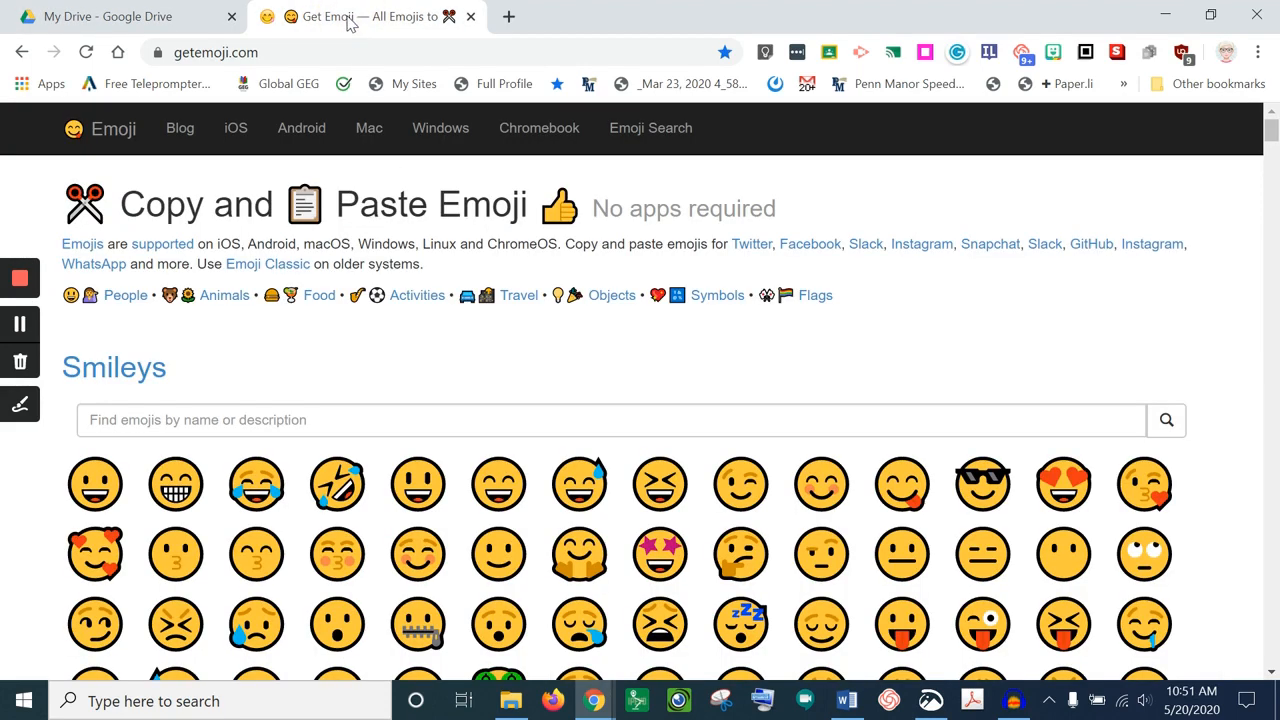
pyautogui.click(281, 422)
pyautogui.write('test')
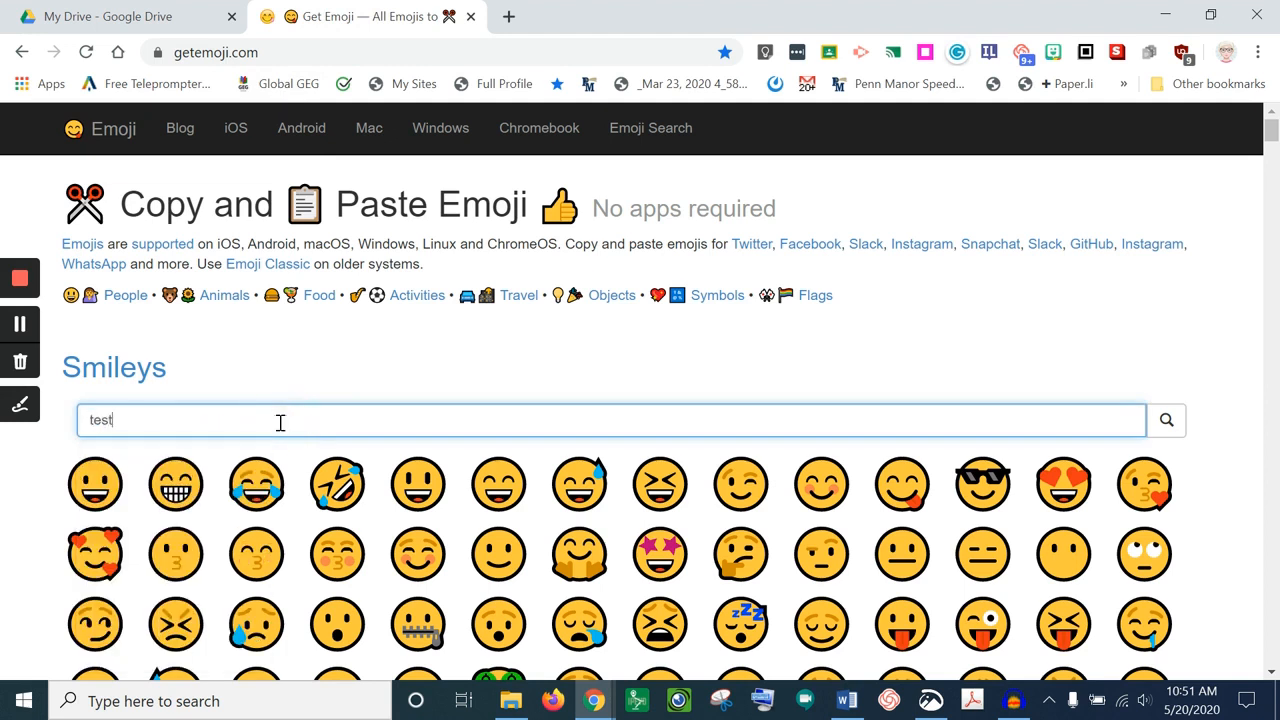
pyautogui.press('Return')
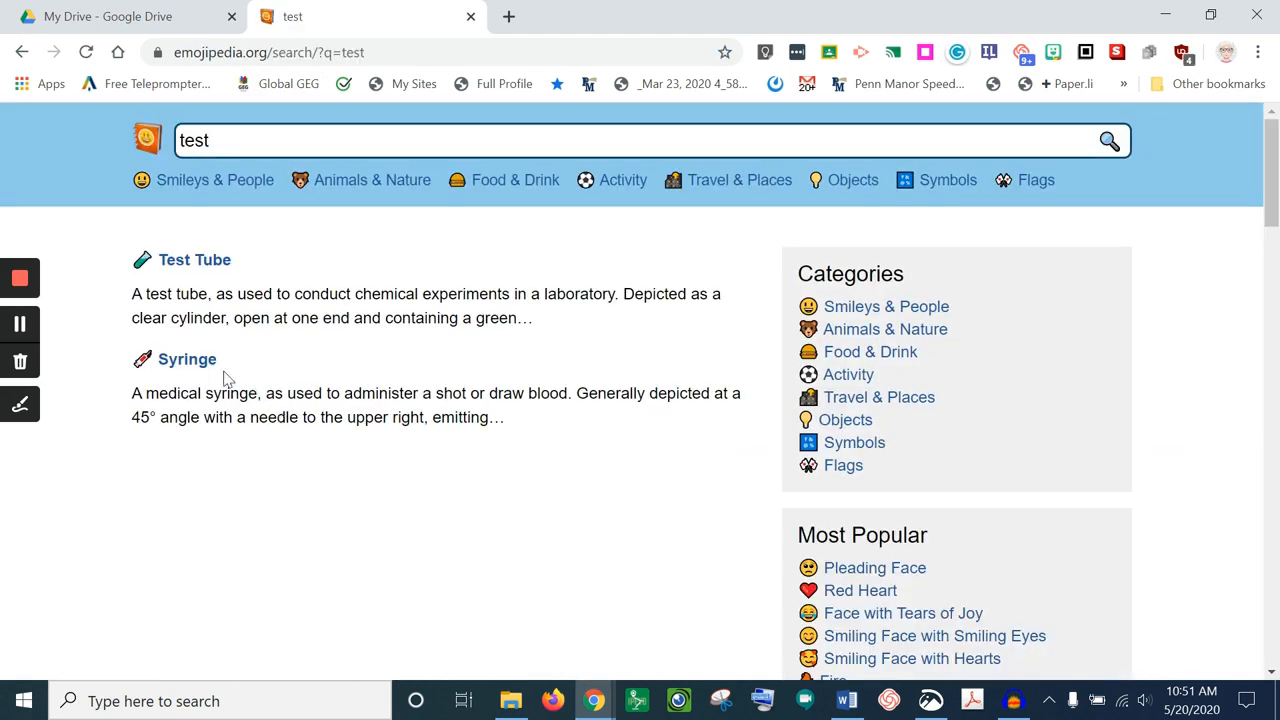
pyautogui.click(193, 261)
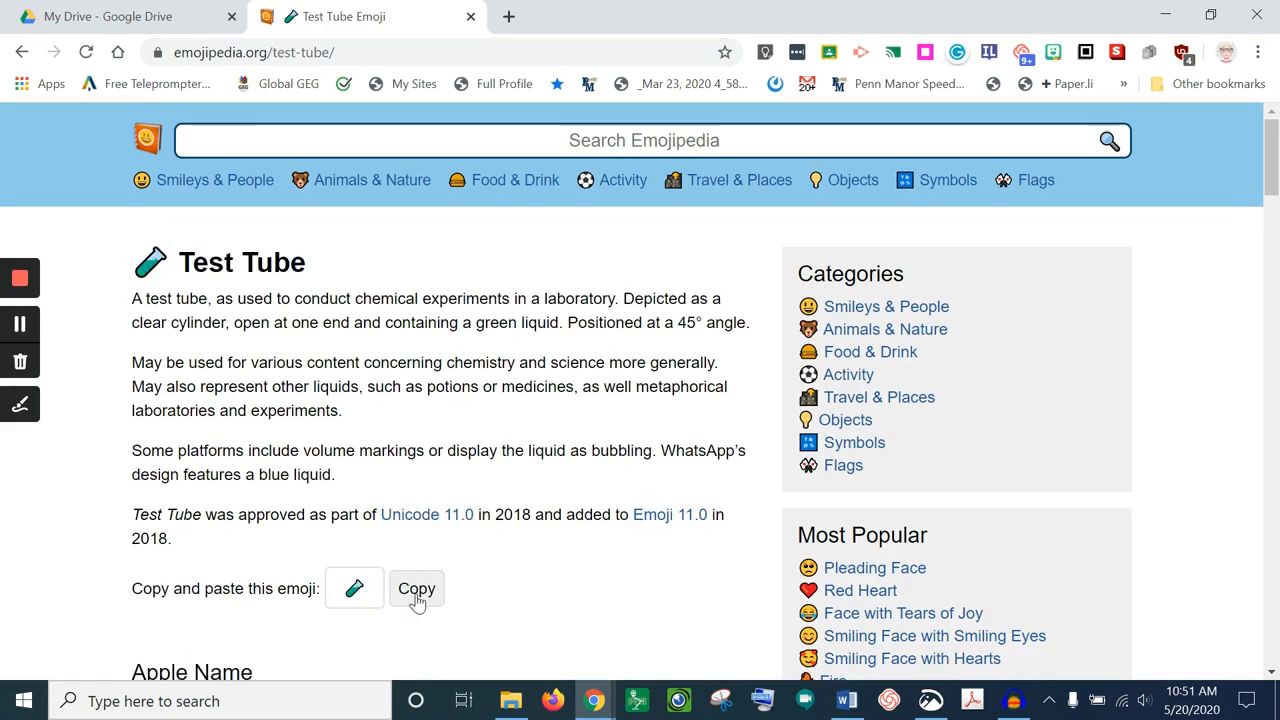
pyautogui.click(417, 592)
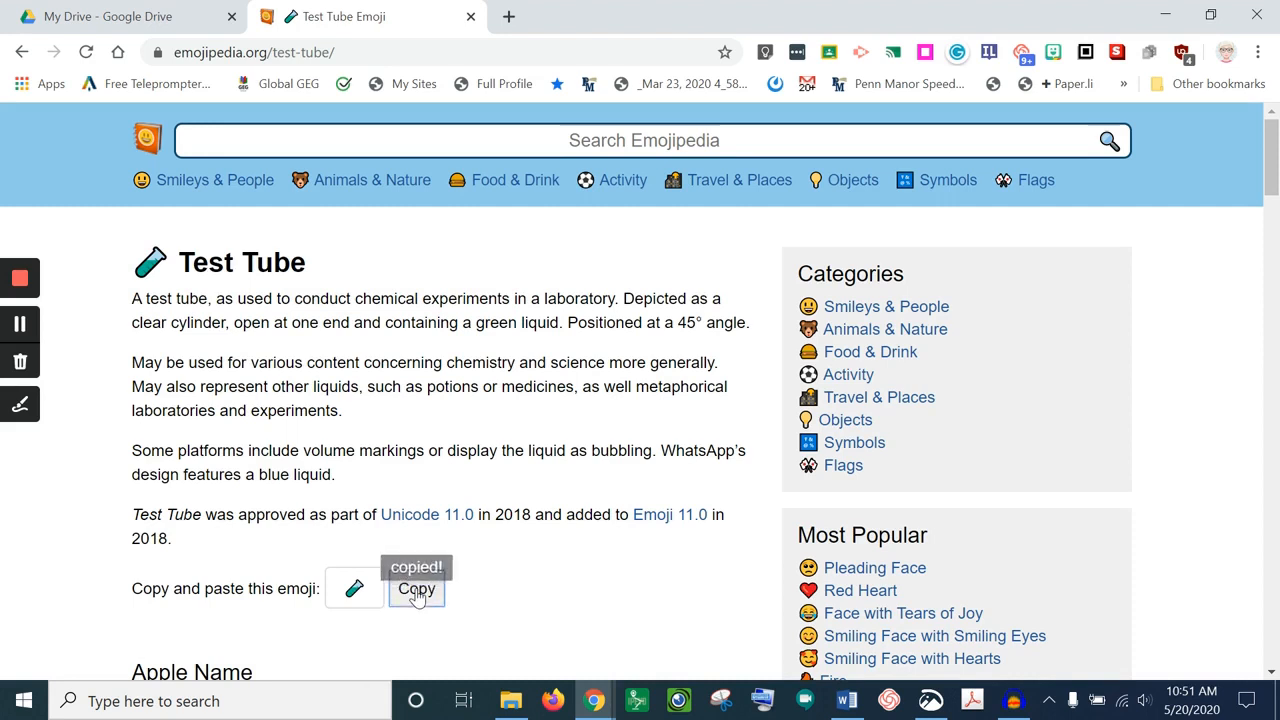
# Return to My Drive and rename Test folder by adding the copied test tube emoji after its name
pyautogui.click(186, 20)
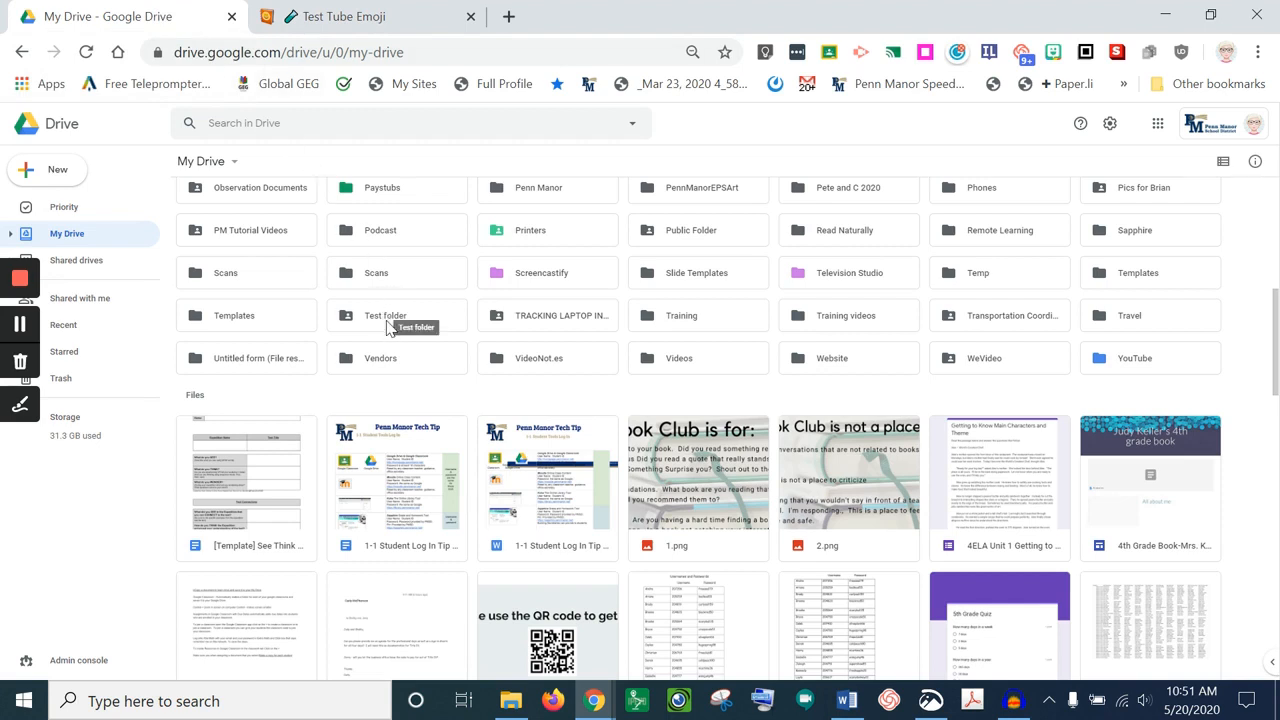
pyautogui.rightClick(388, 326)
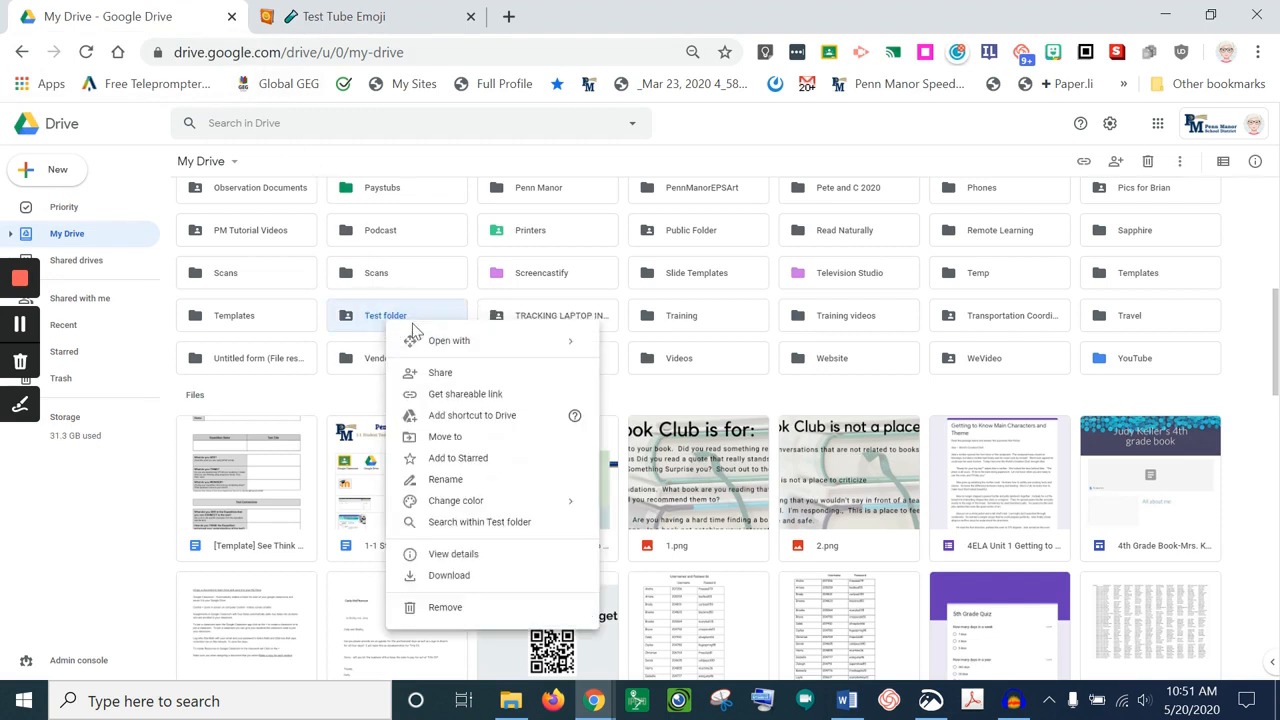
pyautogui.click(458, 482)
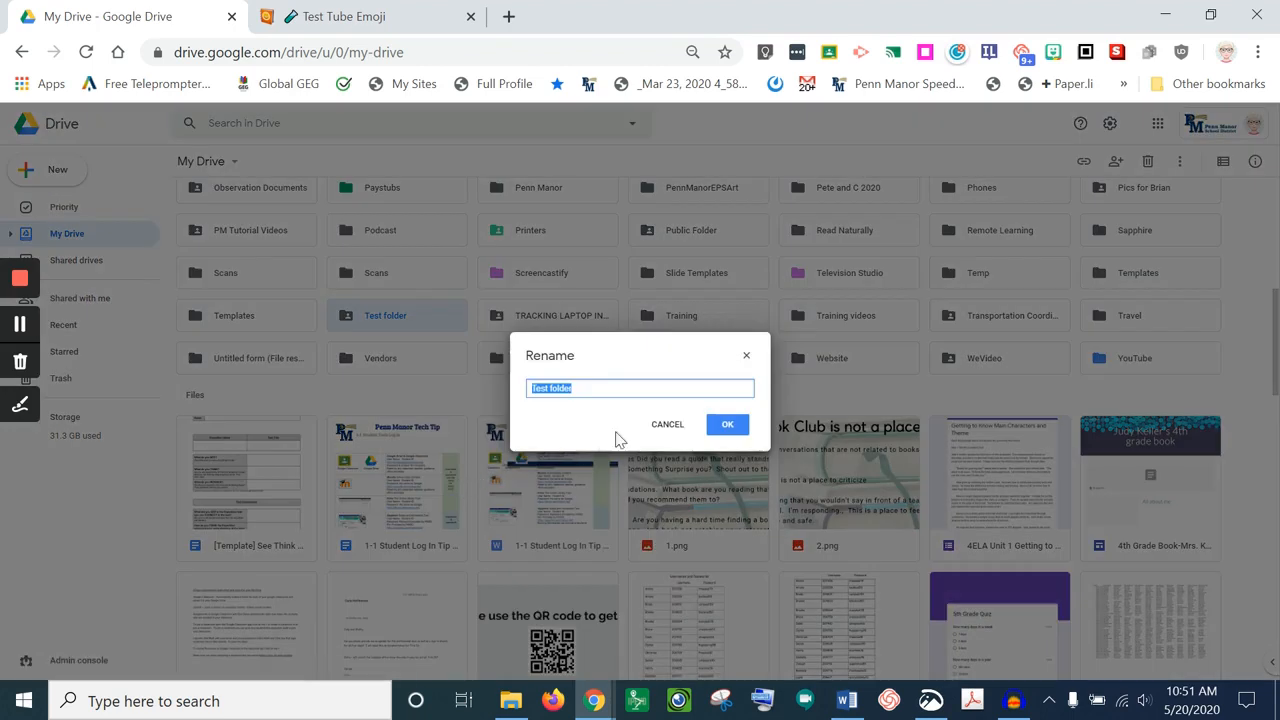
pyautogui.click(580, 387)
pyautogui.hotkey('ctrl', 'v')
pyautogui.click(728, 424)
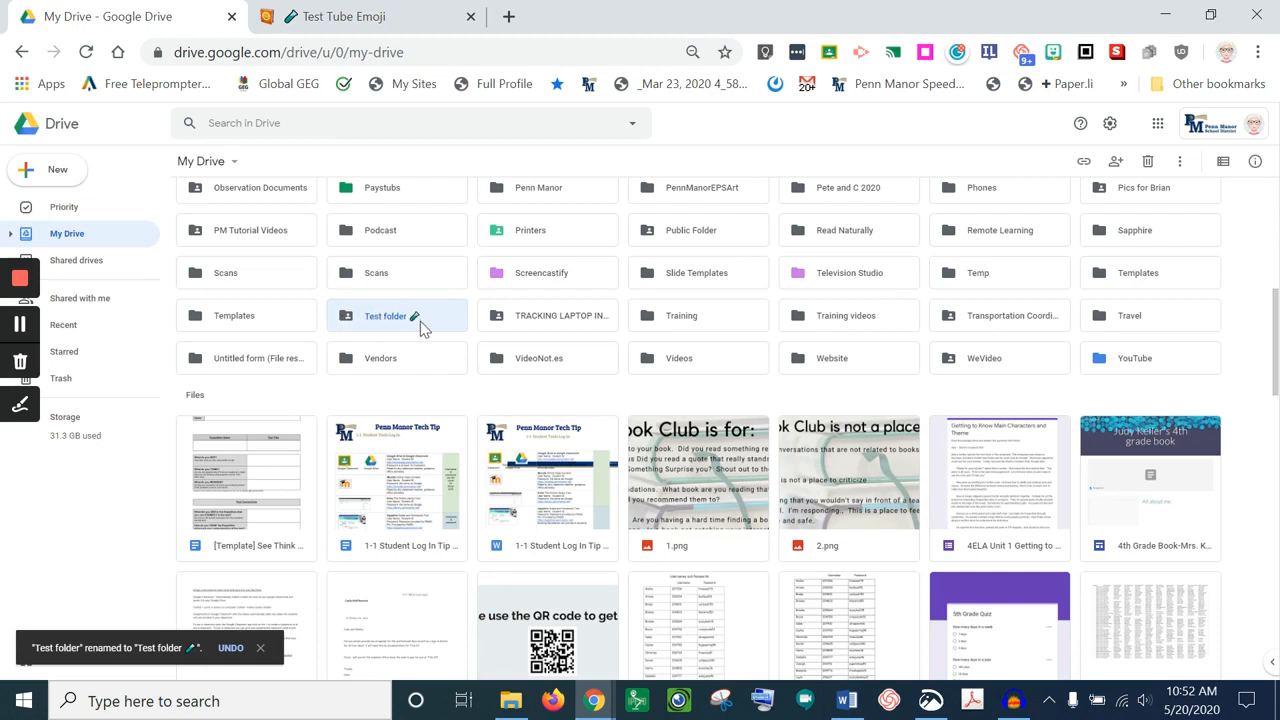
# Change the color of the renamed Test folder to dark green
pyautogui.rightClick(350, 326)
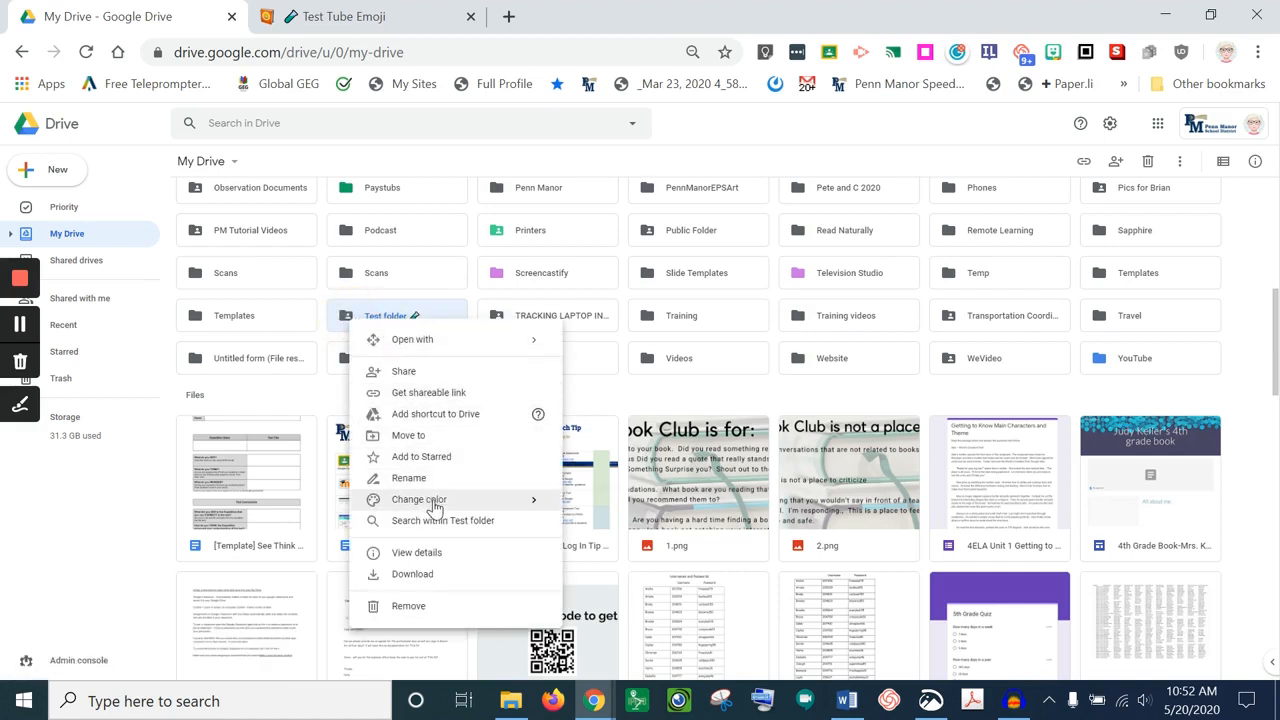
pyautogui.moveTo(437, 503)
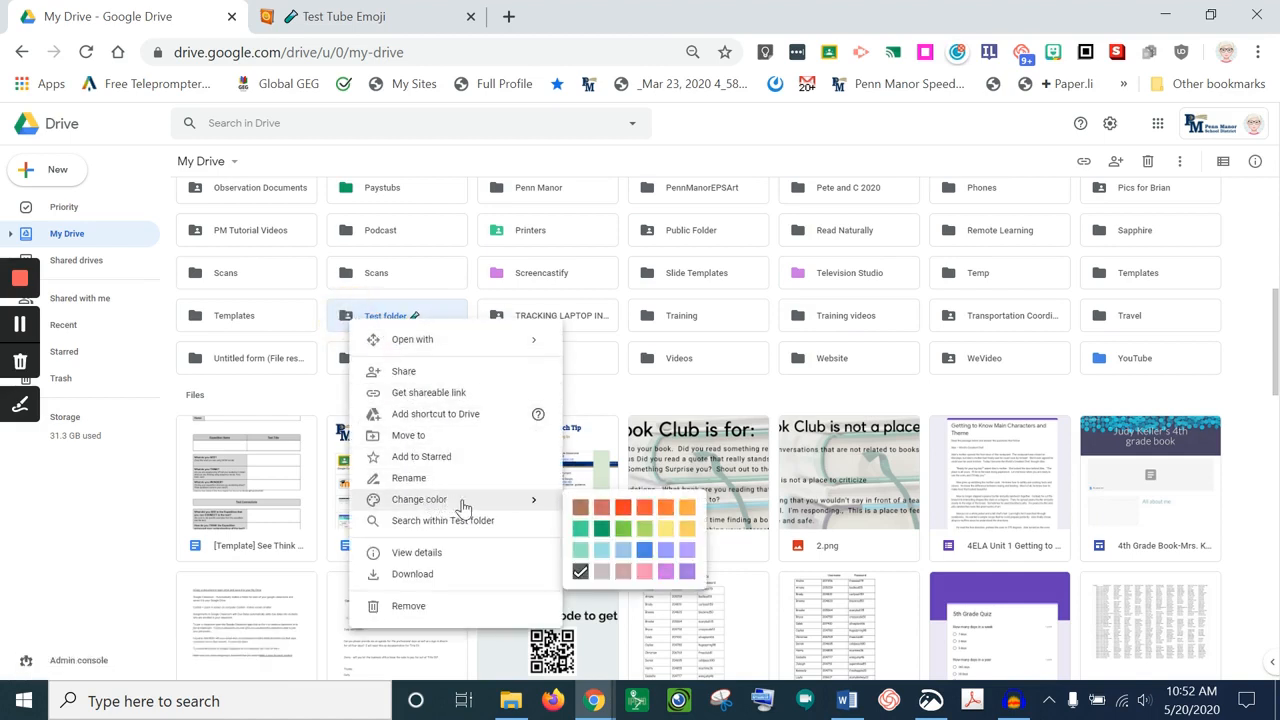
pyautogui.click(601, 530)
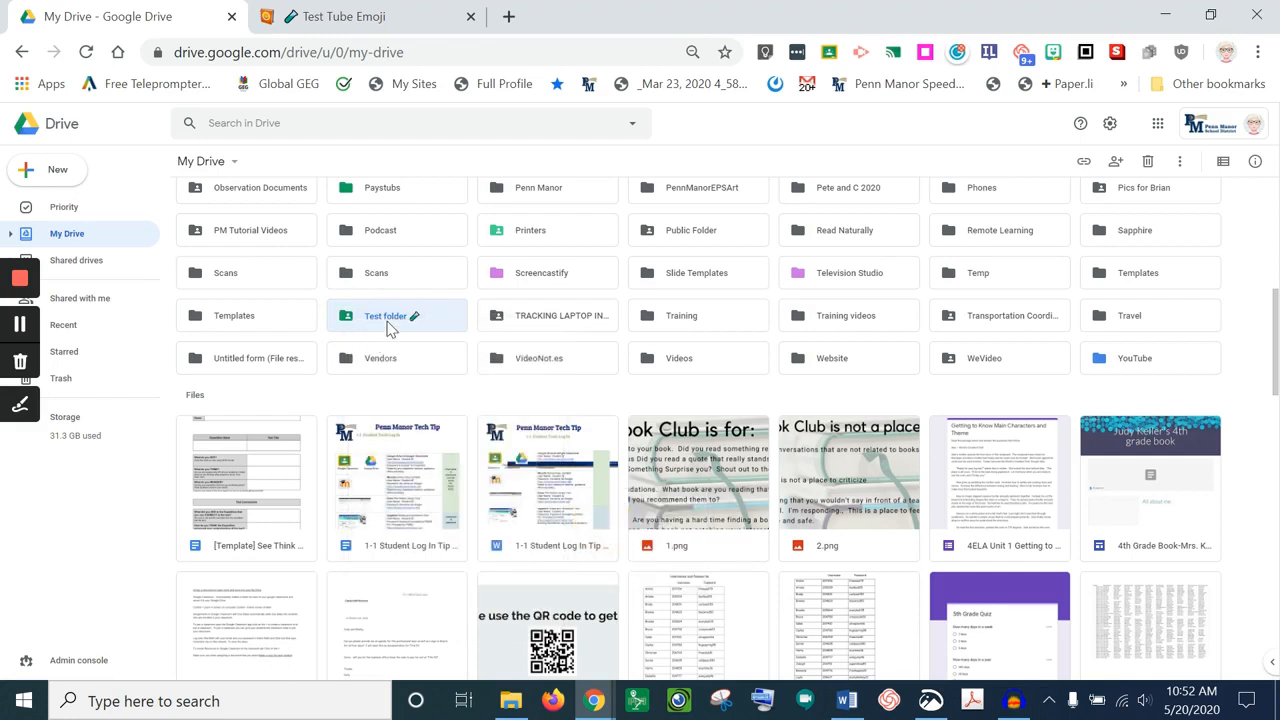